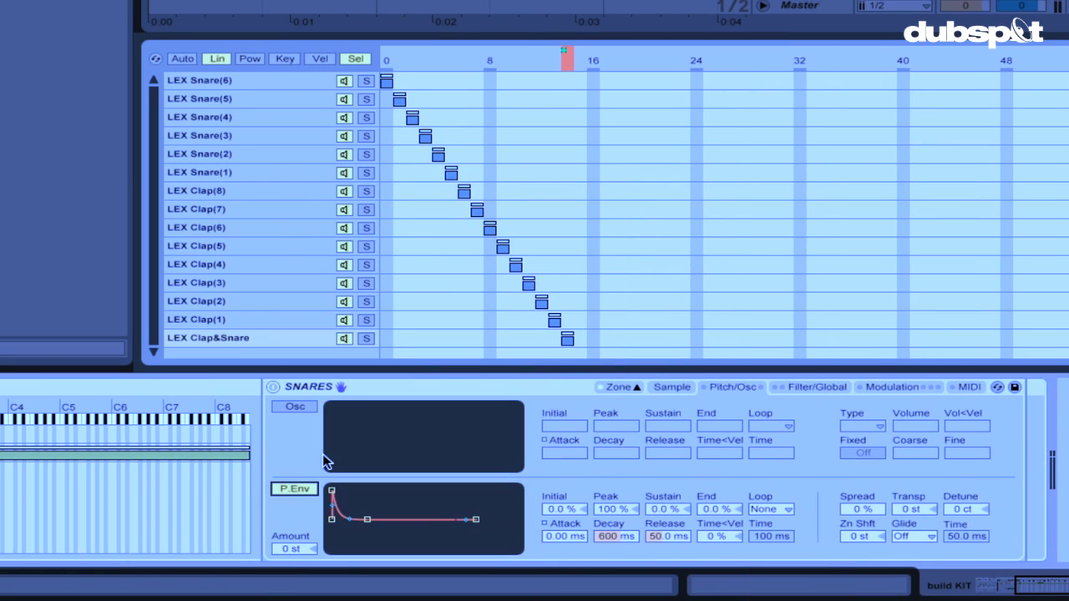
# Raise the pitch envelope amount to +24 st and map the envelope peak and arpeggiator rate to macros.
pyautogui.moveTo(292, 548); pyautogui.dragTo(292, 501)
pyautogui.rightClick(615, 508)
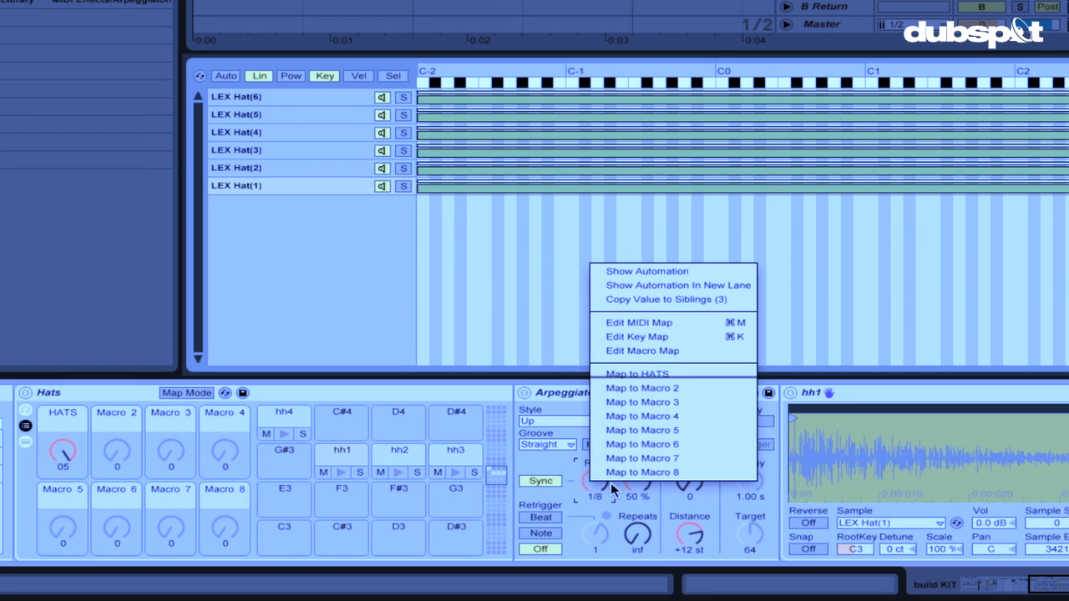
pyautogui.click(610, 482)
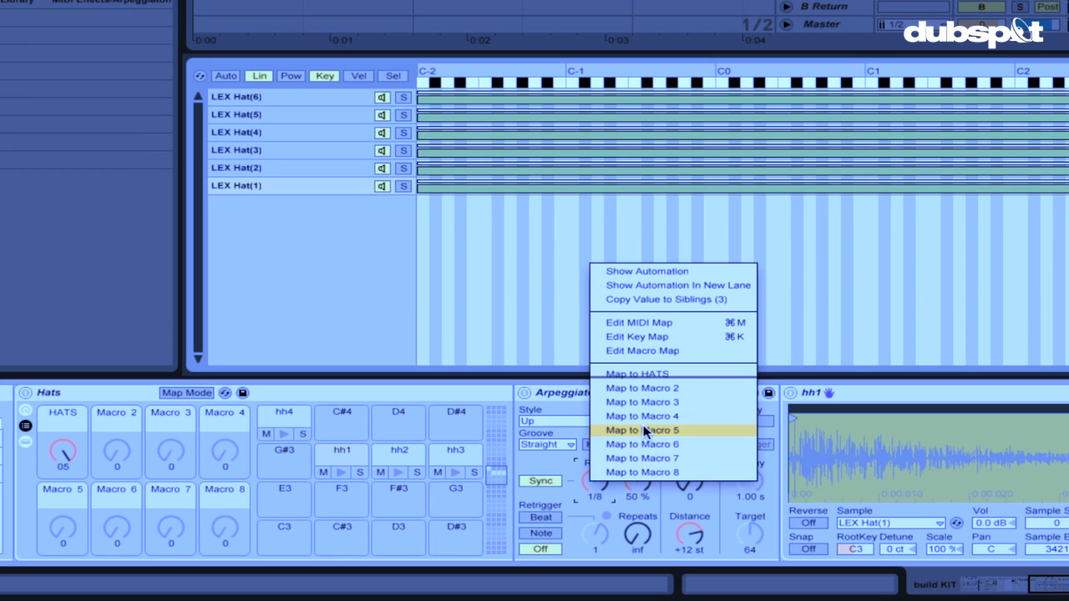
pyautogui.click(639, 391)
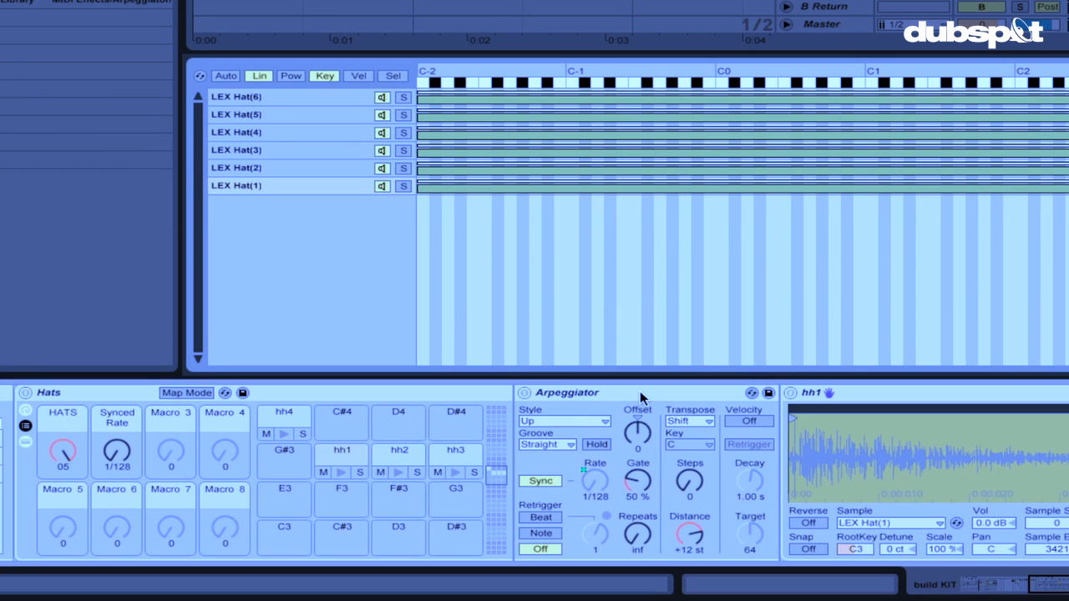
pyautogui.rightClick(595, 480)
pyautogui.click(655, 396)
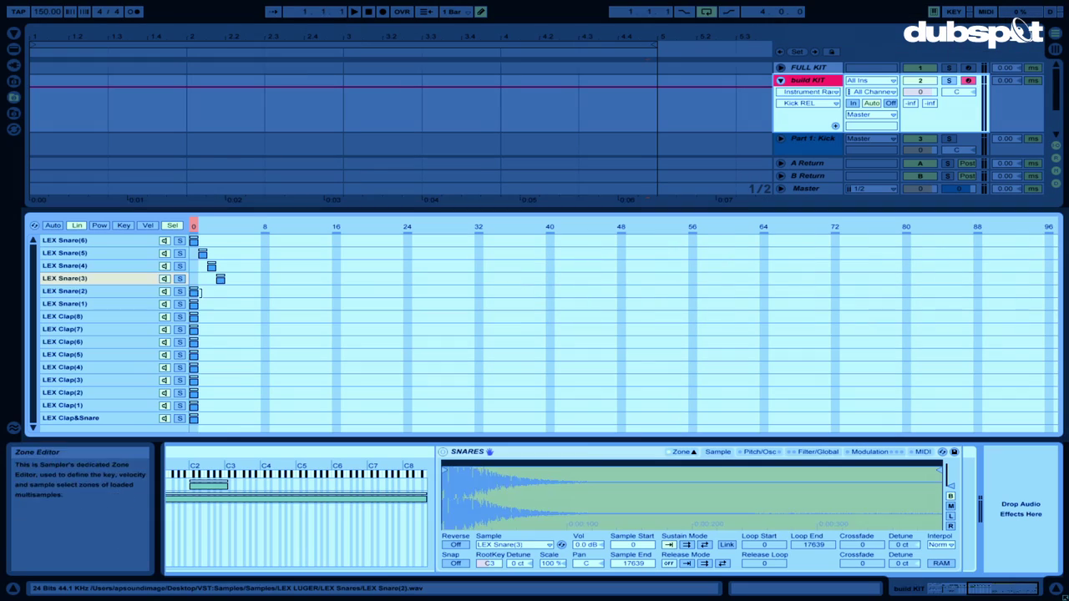
# Stagger the clap and snare zones diagonally and slide the sample selector to audition another snare.
pyautogui.moveTo(200, 293); pyautogui.dragTo(279, 391)
pyautogui.click(309, 224)
pyautogui.moveTo(308, 224); pyautogui.dragTo(226, 223)
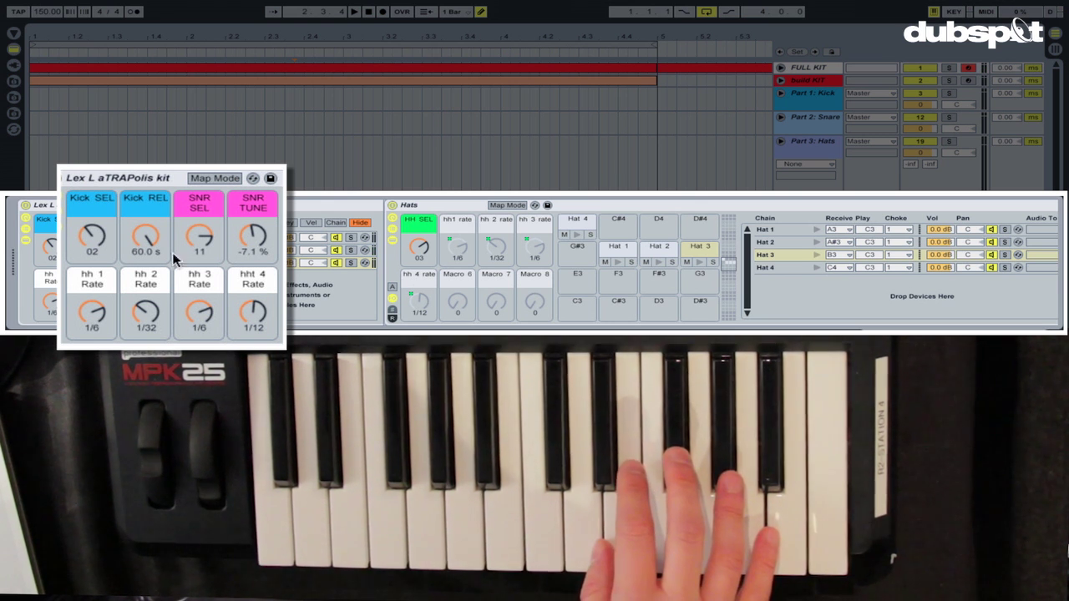
# Turn up the SNR TUNE macro to retune the snares while the kit plays.
pyautogui.moveTo(257, 236); pyautogui.dragTo(257, 227)
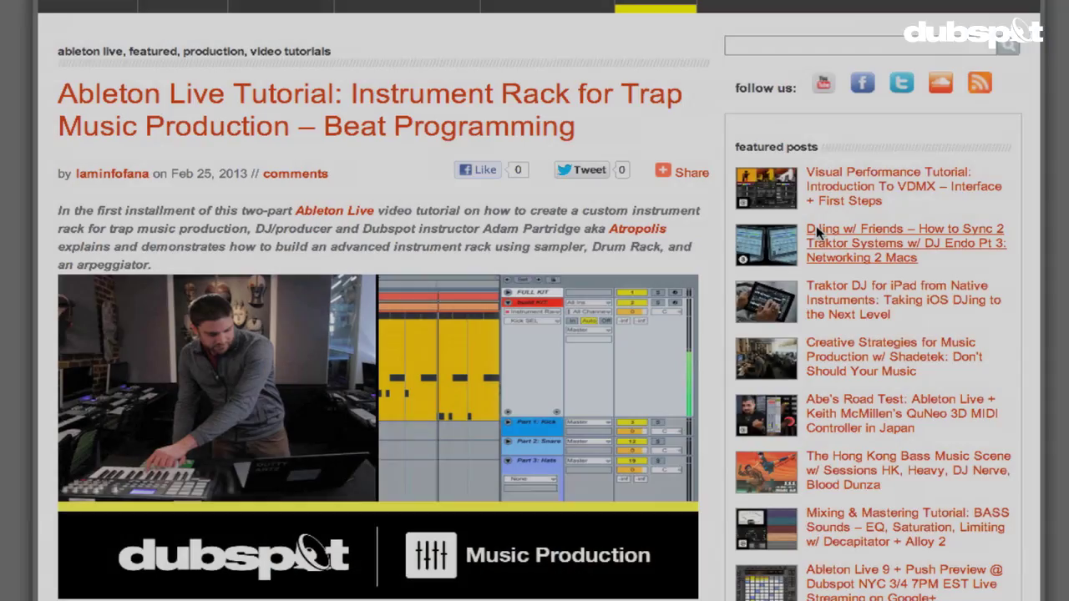
pyautogui.scroll(-8, 816, 227)
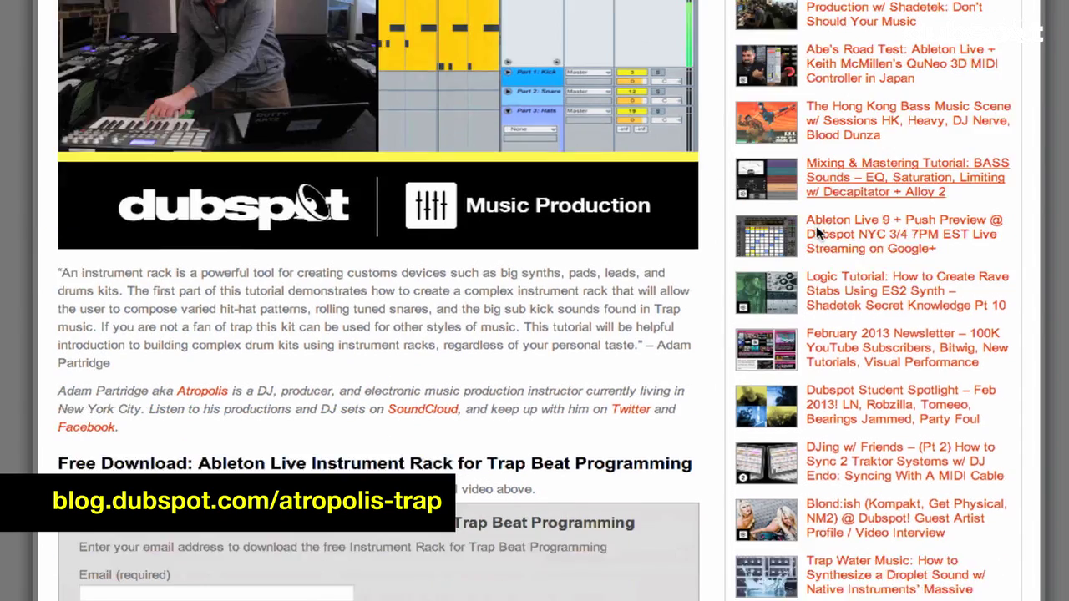
# Enter an e-mail address in the download form, opt in to the monthly newsletter, and download the rack zip.
pyautogui.scroll(-10, 815, 225)
pyautogui.click(217, 157)
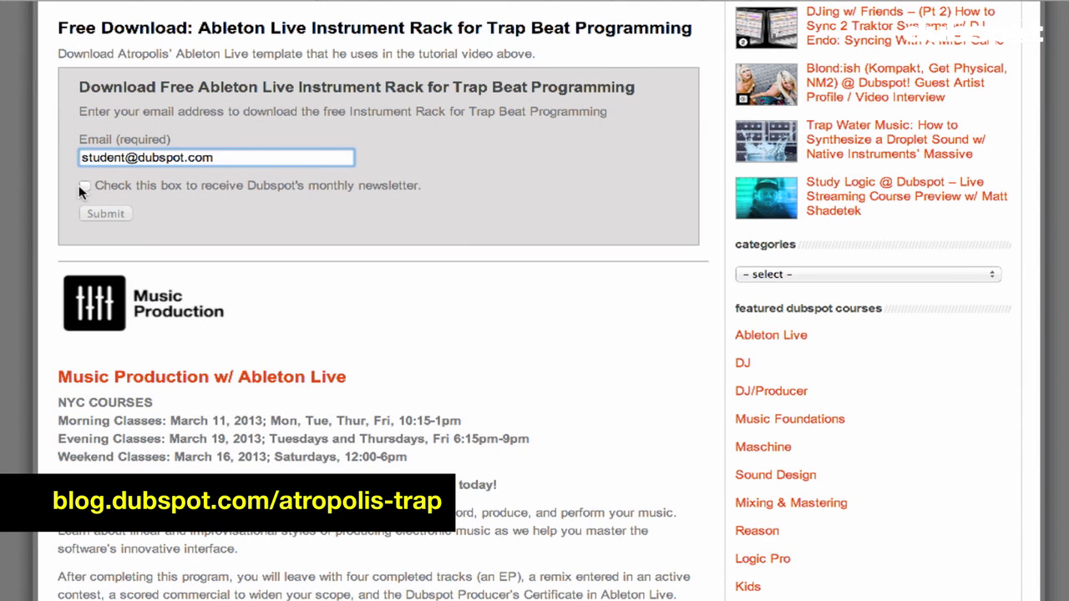
pyautogui.click(84, 187)
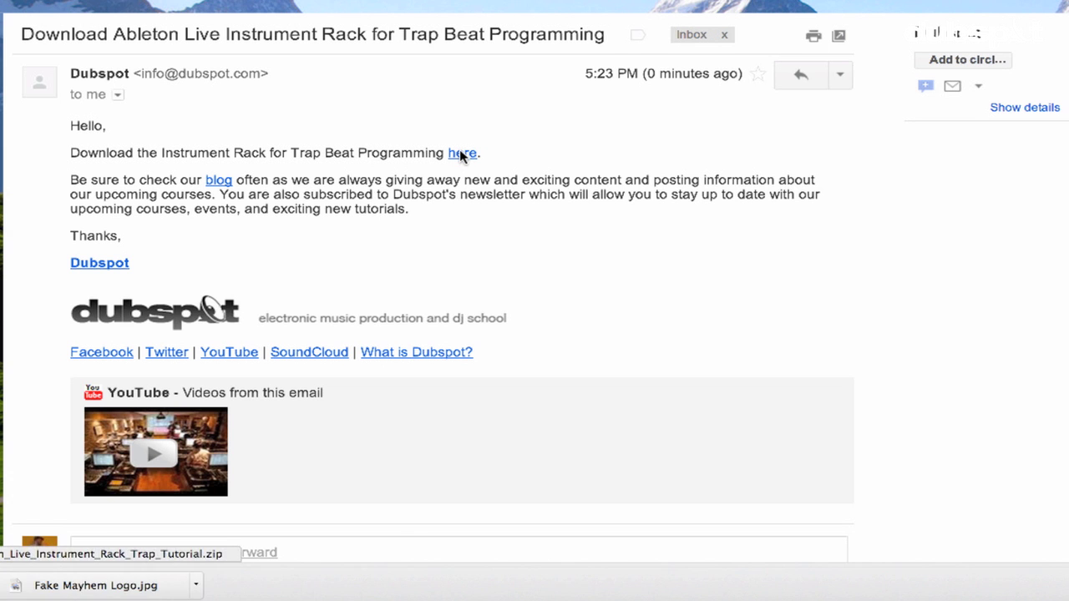
pyautogui.click(461, 155)
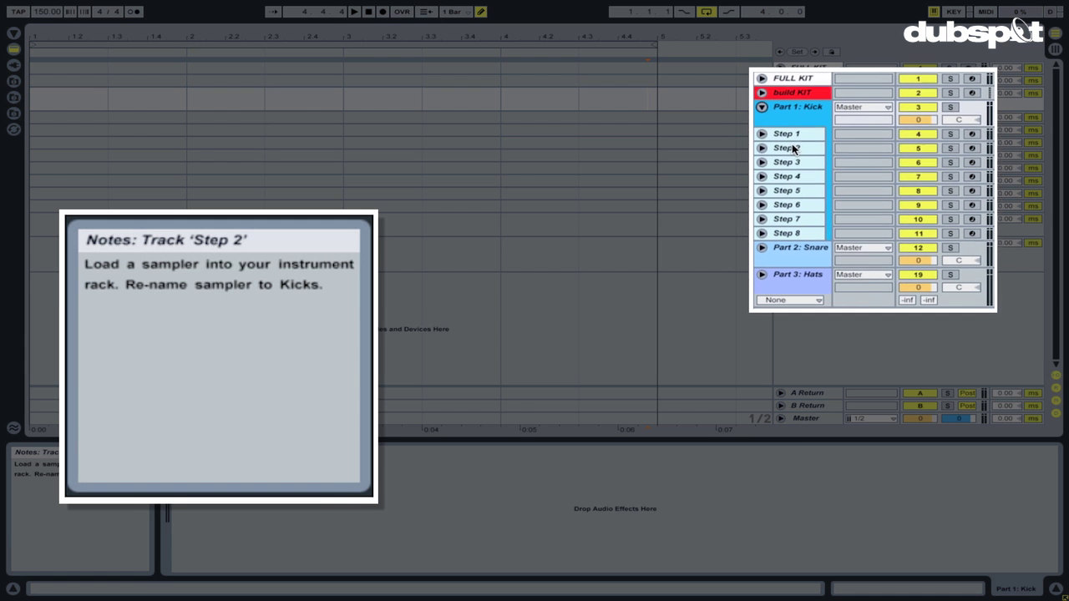
# Read the Step tracks' Info View notes, then fold the Part 1: Kick group.
pyautogui.moveTo(809, 141)
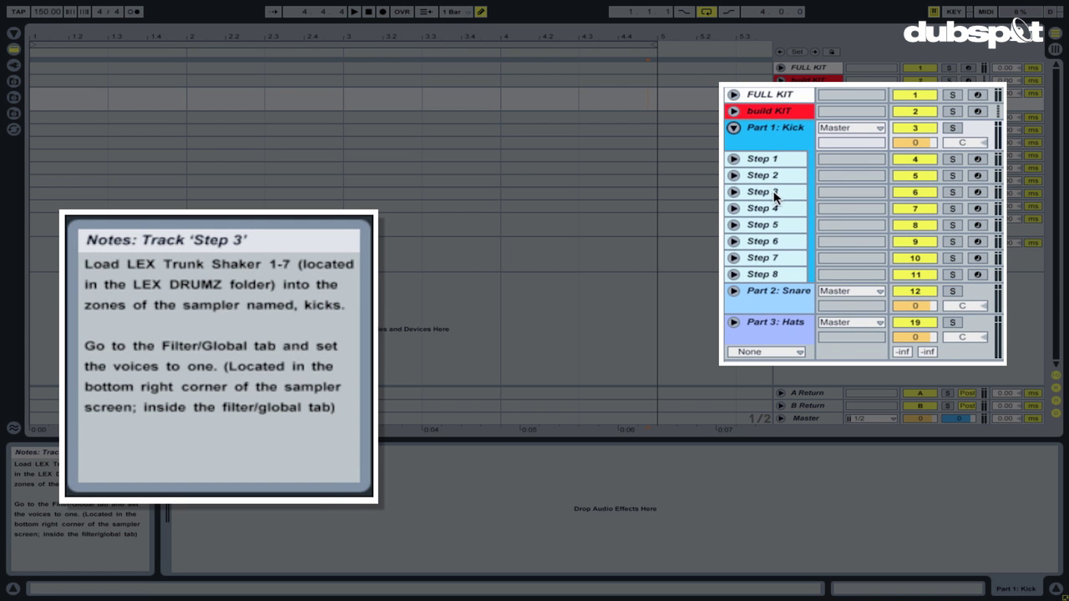
pyautogui.moveTo(774, 211)
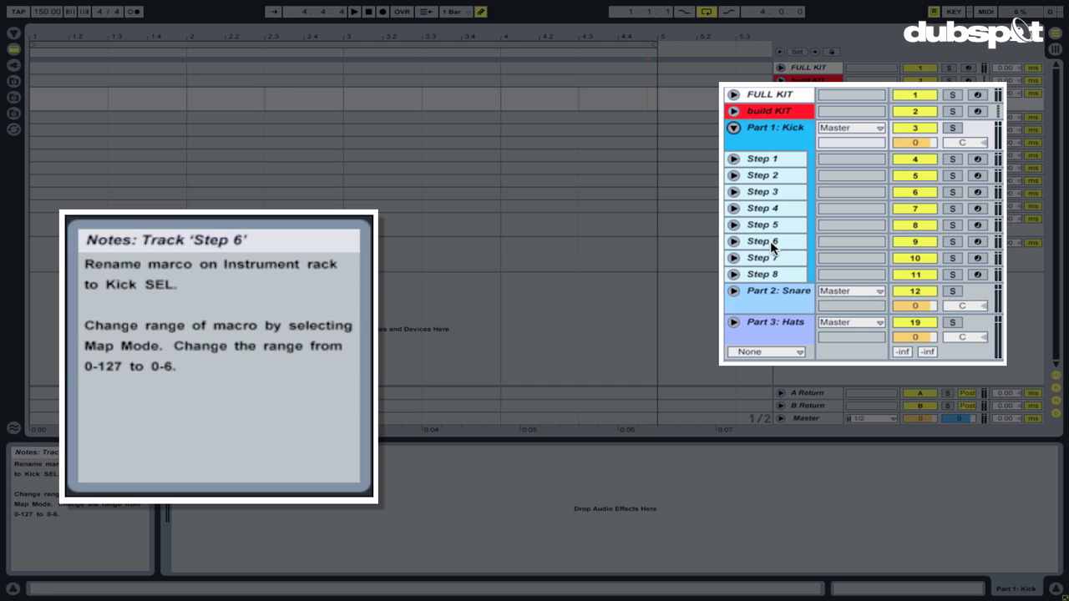
pyautogui.moveTo(765, 258)
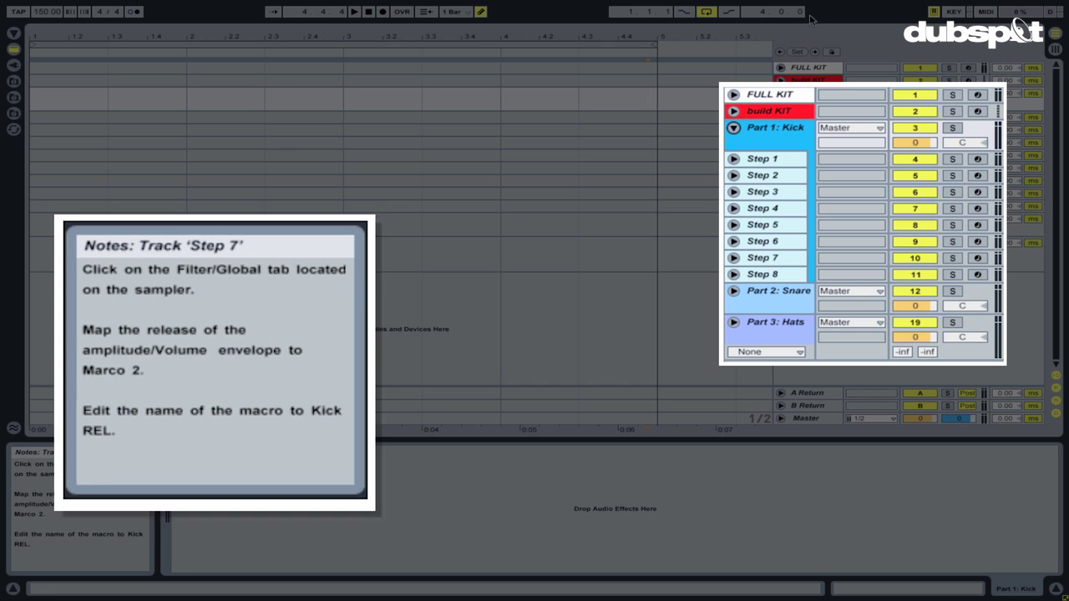
pyautogui.click(780, 94)
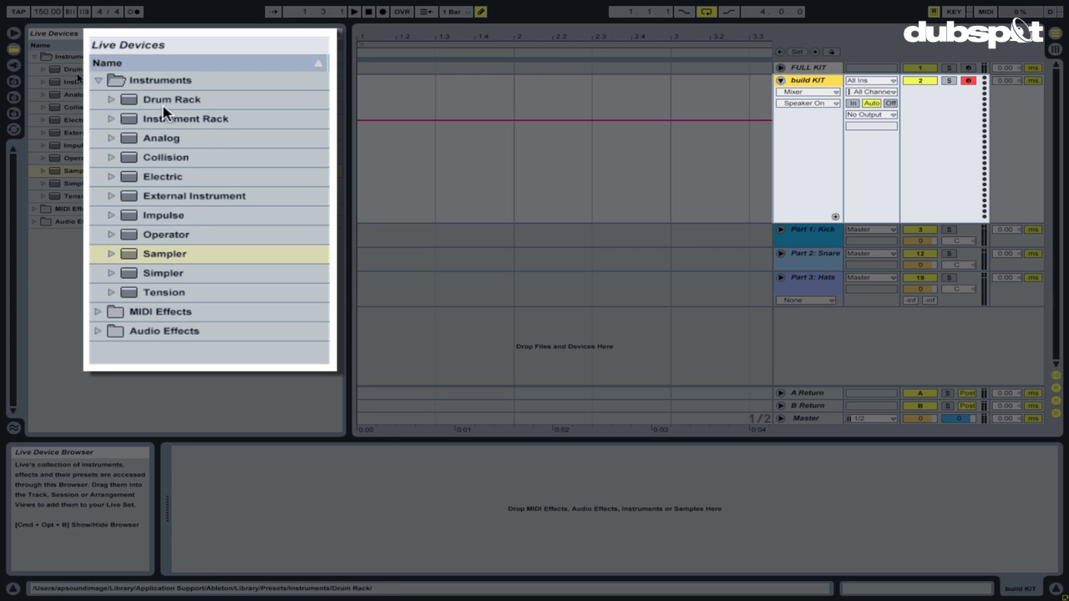
# Add an Instrument Rack to the build KIT track with a Sampler inside it.
pyautogui.moveTo(131, 124); pyautogui.dragTo(665, 98)
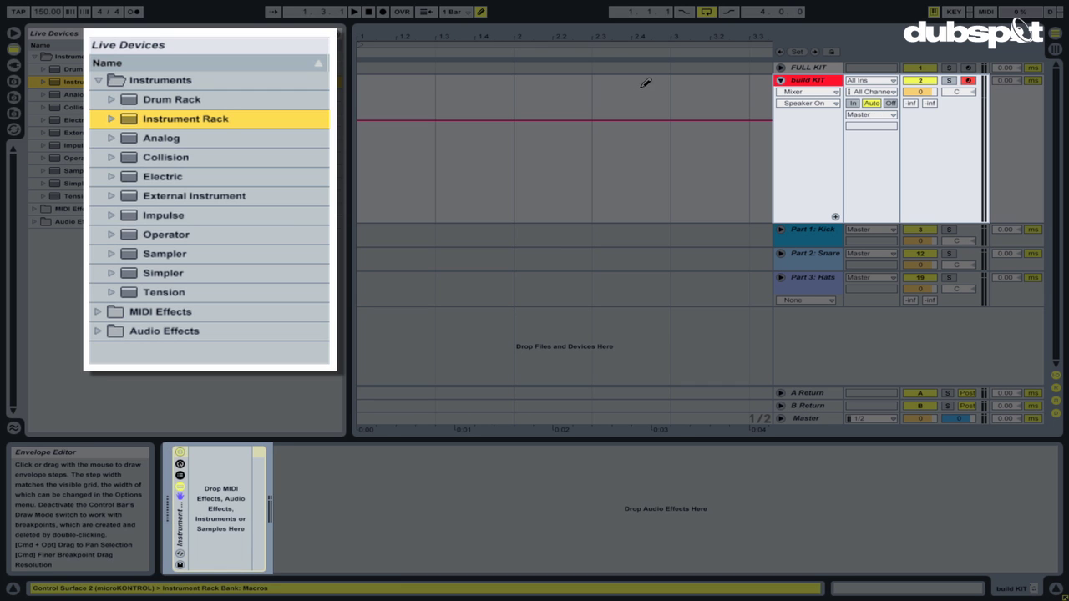
pyautogui.moveTo(55, 172); pyautogui.dragTo(225, 484)
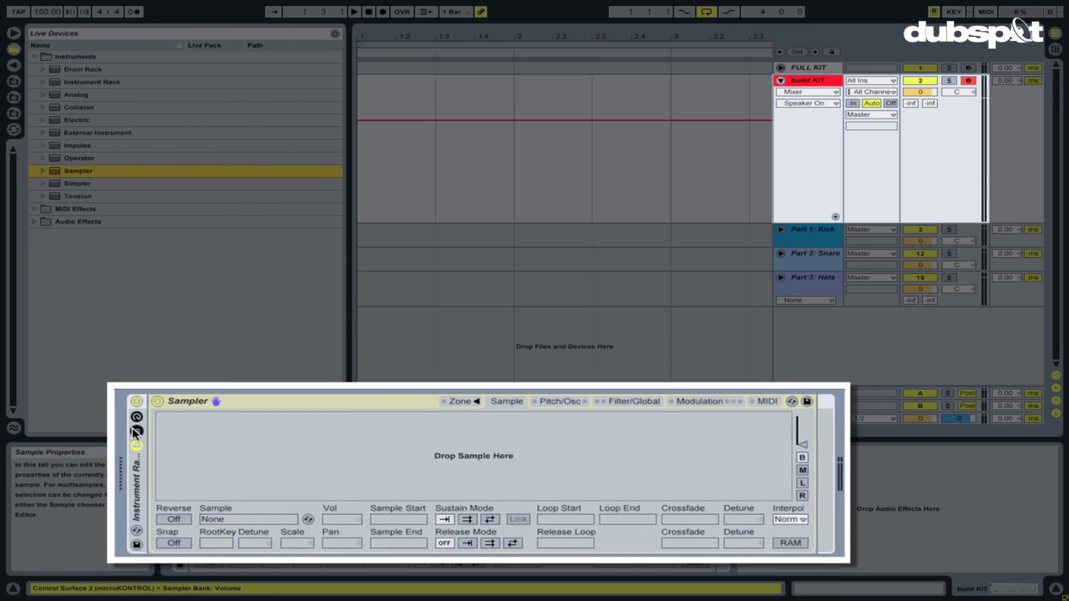
pyautogui.click(180, 475)
# Rename both the Sampler chain and the sampler device to 'Kicks'.
pyautogui.click(131, 434)
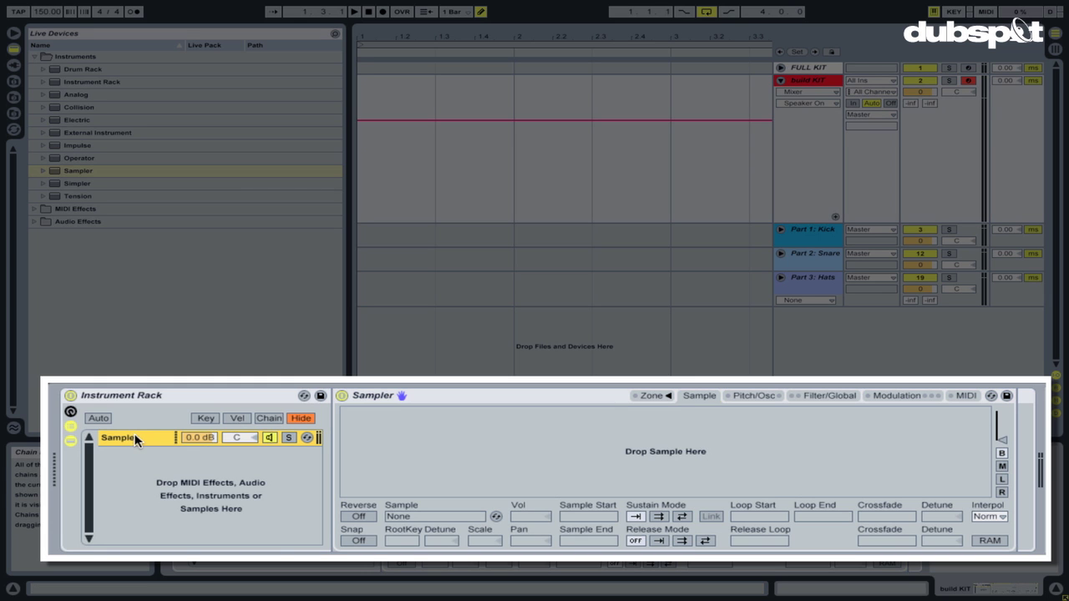
pyautogui.press('super+r')
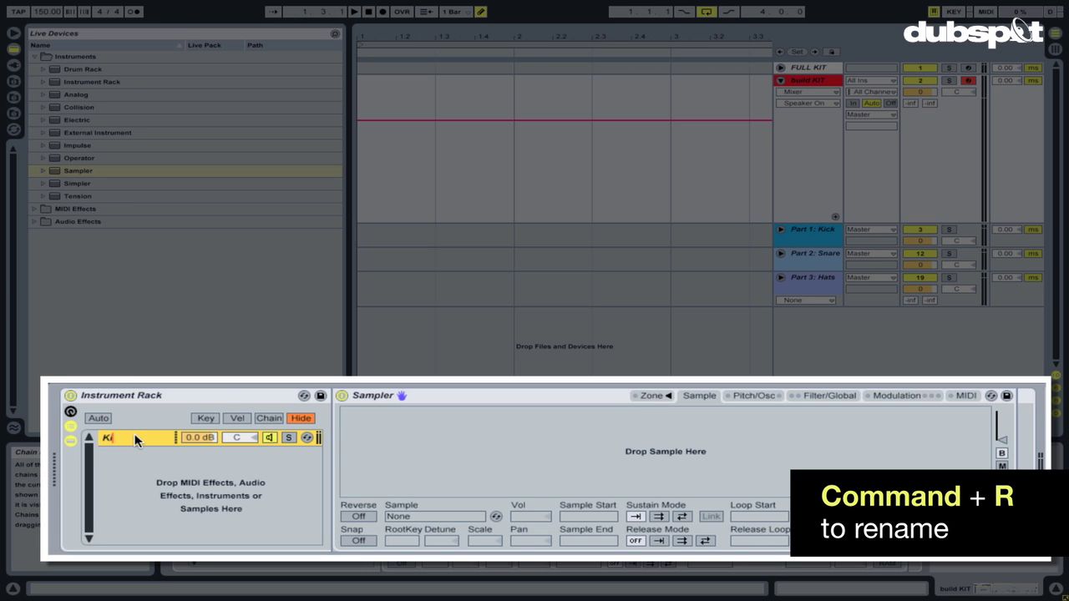
pyautogui.click(364, 395)
pyautogui.press('super+r')
pyautogui.write('Kicks')
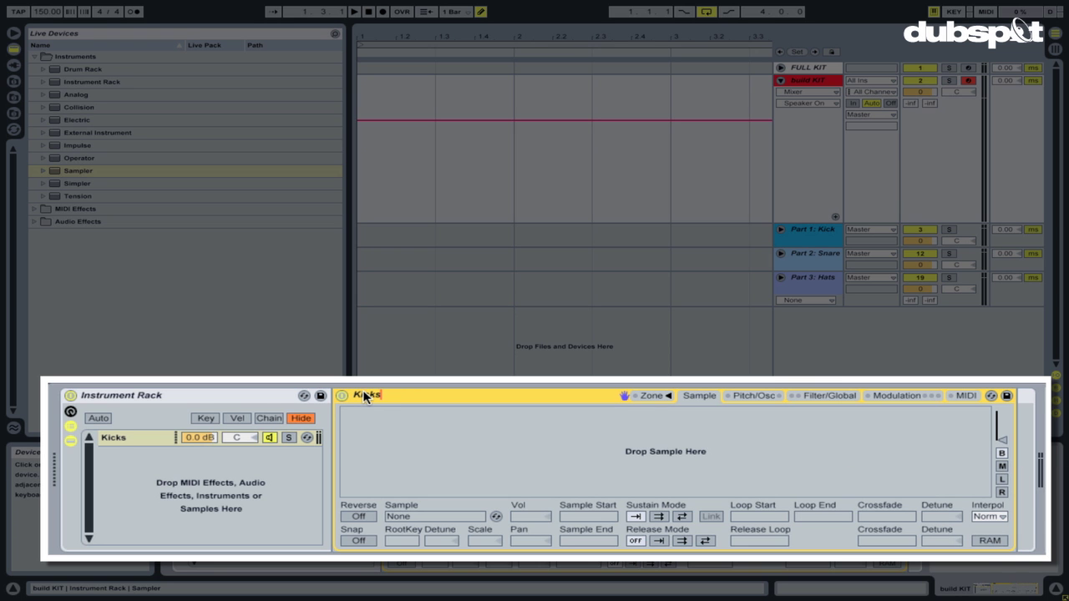
pyautogui.click(229, 460)
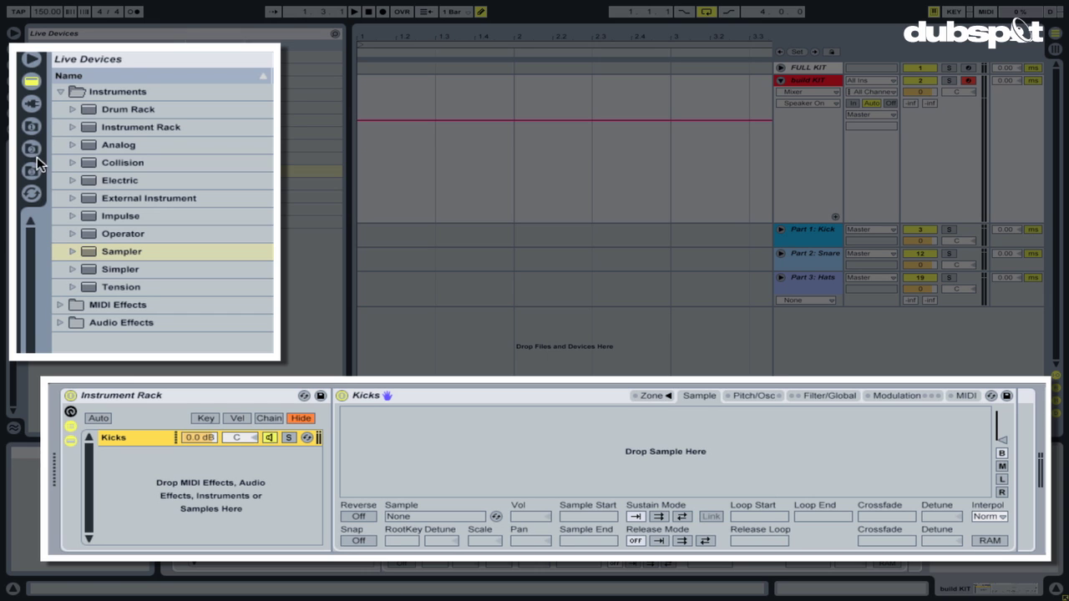
# Browse to the LEX DRUMZ sample folder and show the sampler's key zone editor.
pyautogui.click(31, 125)
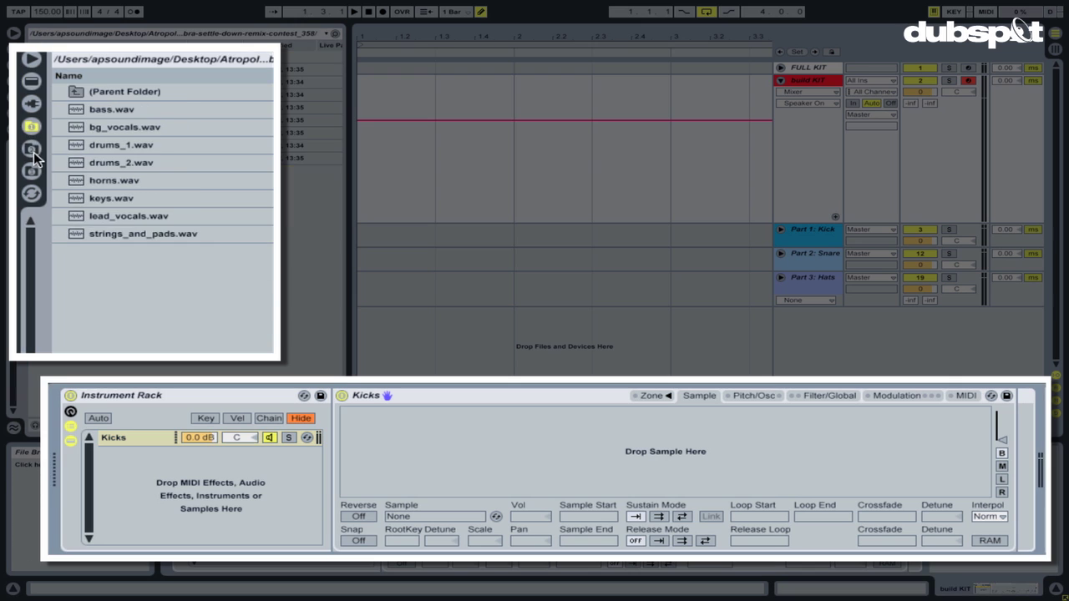
pyautogui.click(31, 148)
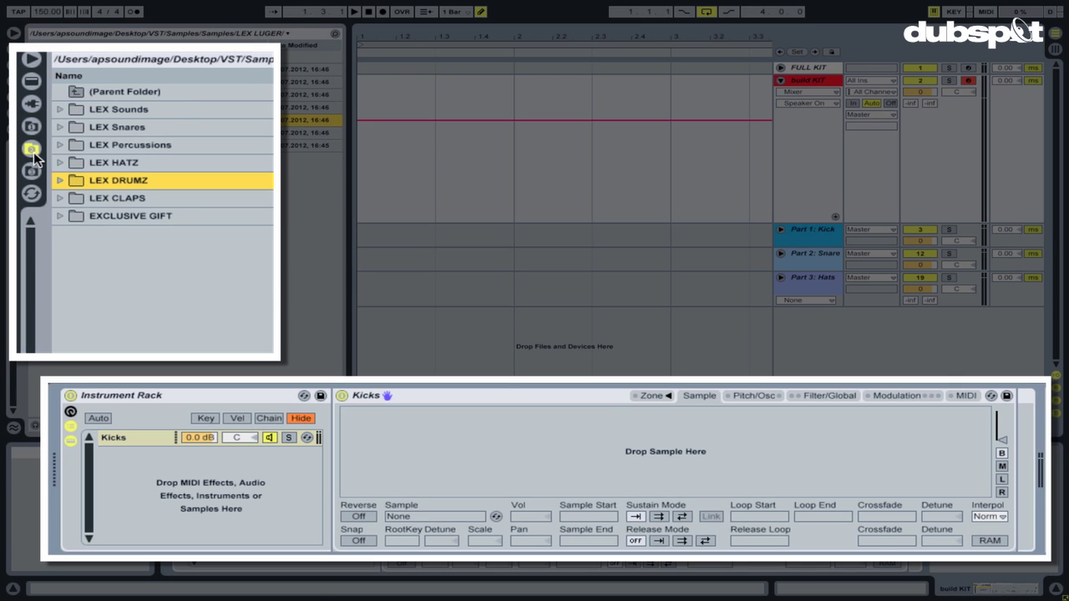
pyautogui.doubleClick(114, 185)
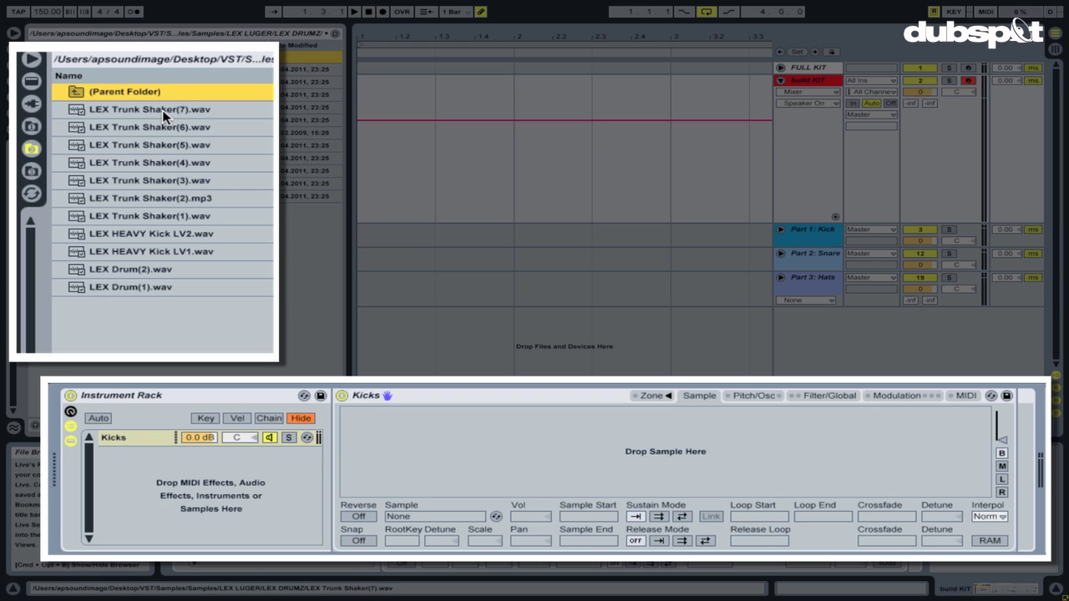
pyautogui.click(652, 396)
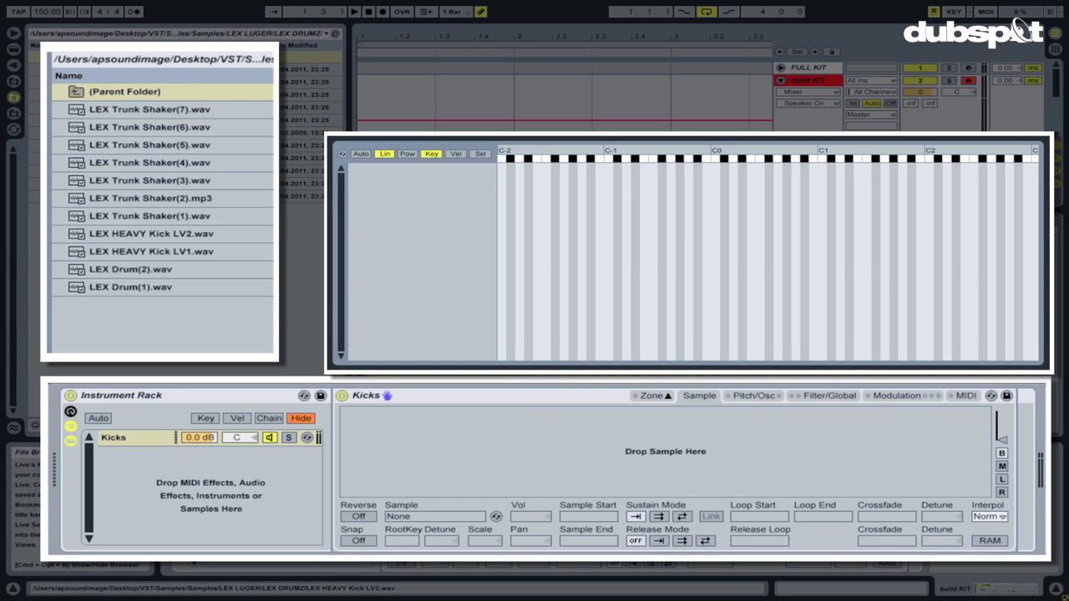
# Load LEX Trunk Shaker(1) through (7) into the Kicks sampler as zones.
pyautogui.click(183, 112)
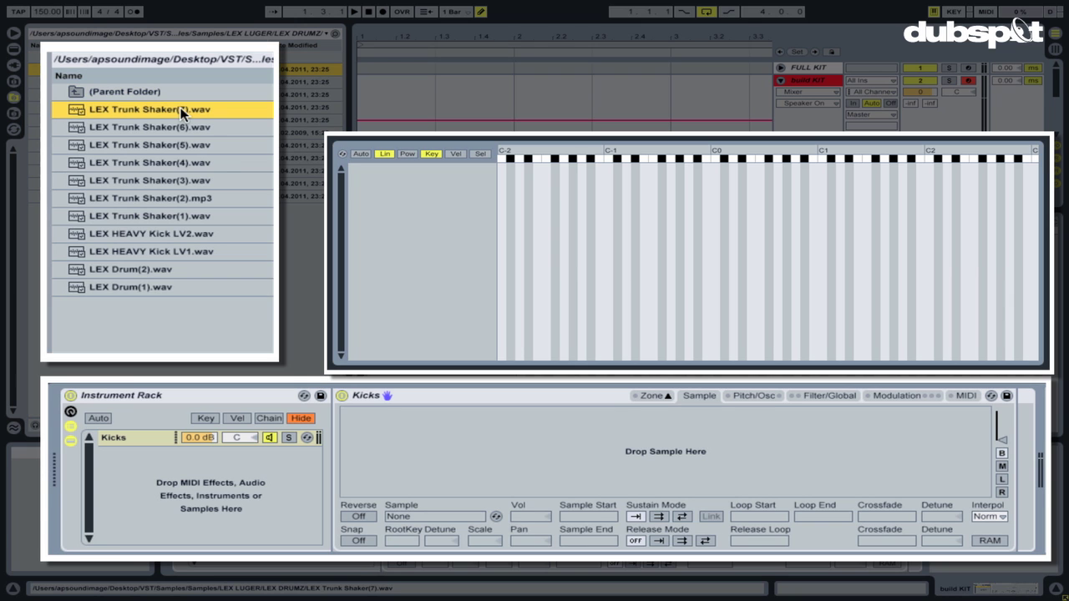
pyautogui.keyDown('shift'); pyautogui.click(198, 215); pyautogui.keyUp('shift')
pyautogui.moveTo(136, 132); pyautogui.dragTo(448, 208)
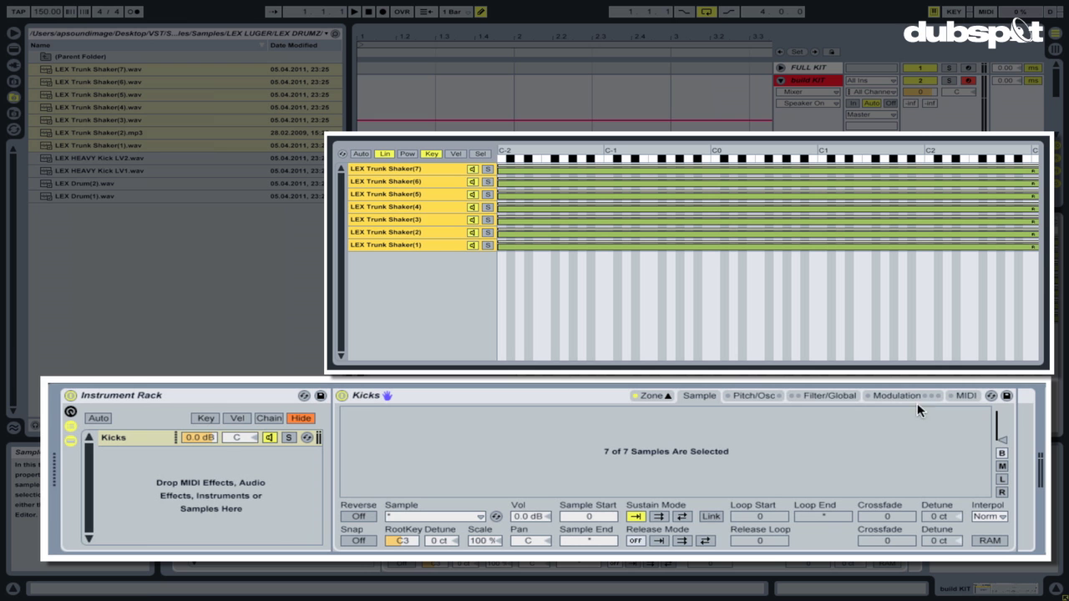
pyautogui.click(829, 395)
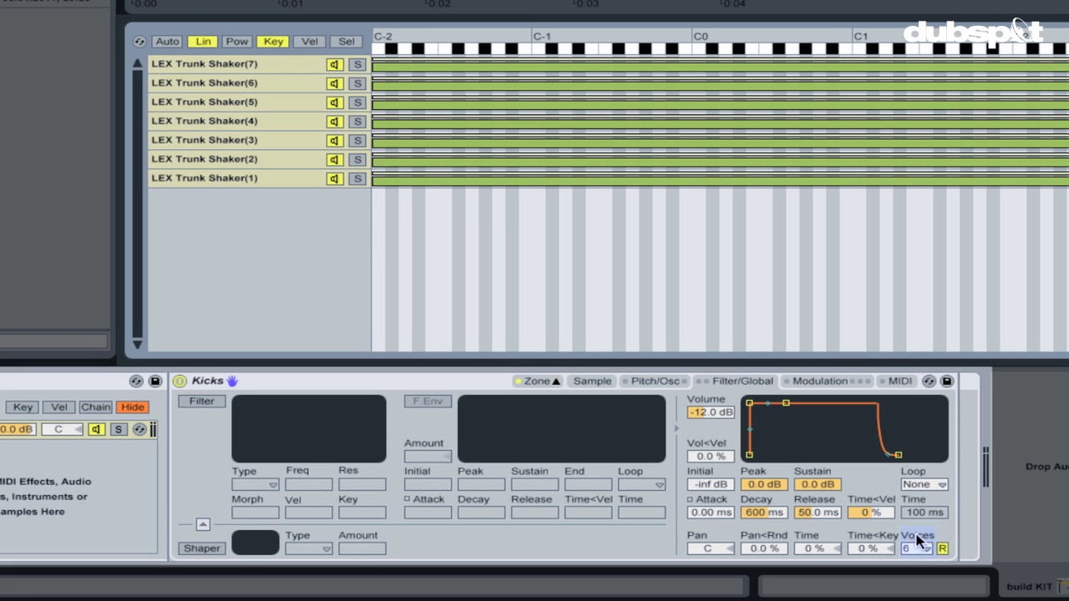
# Set the Kicks sampler's Voices to 1.
pyautogui.click(917, 547)
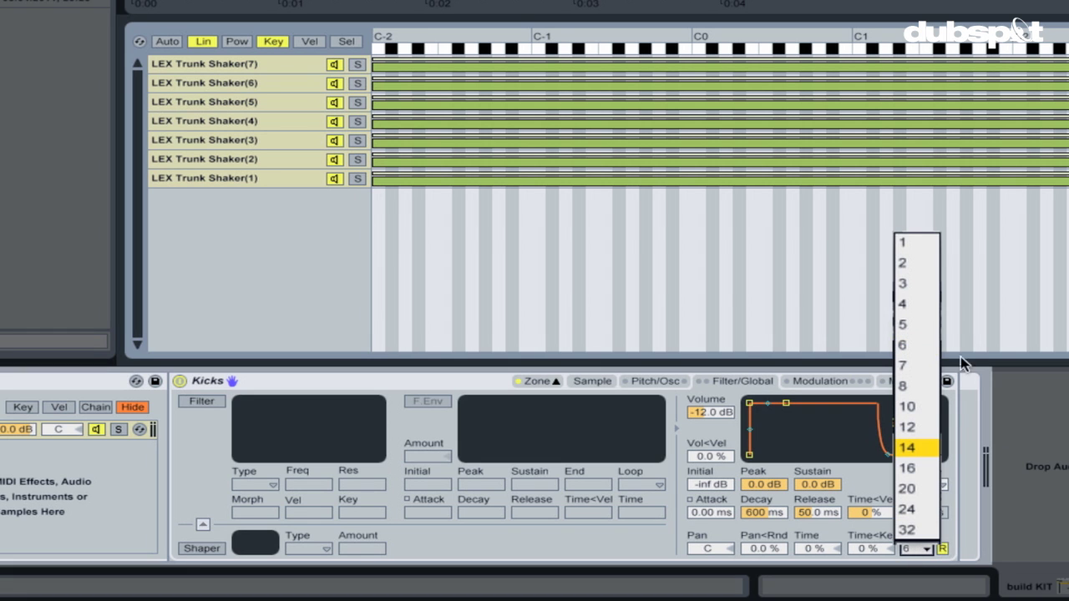
pyautogui.click(917, 242)
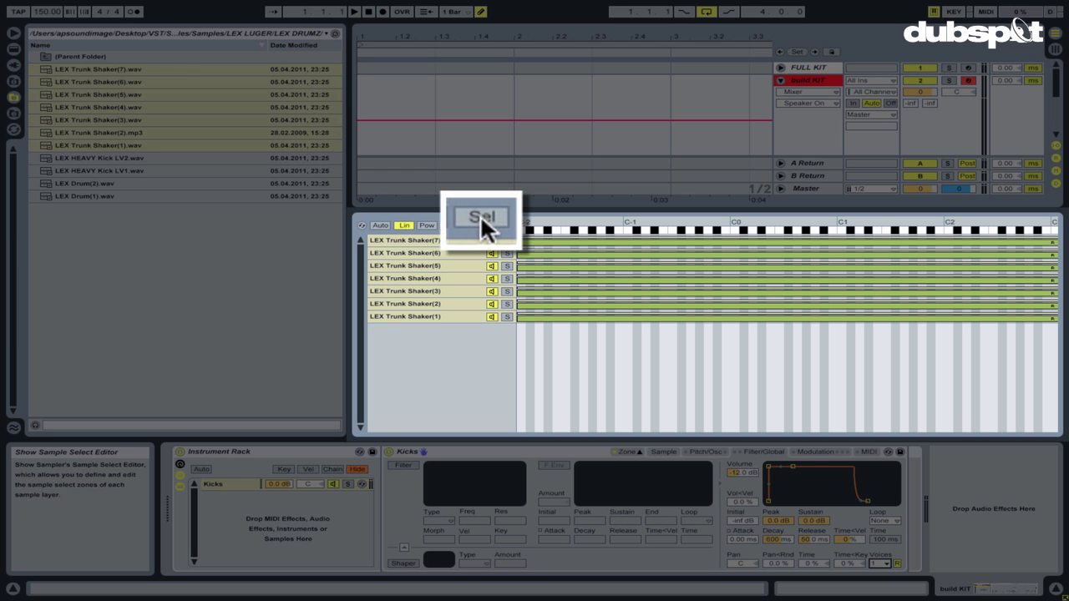
# In the sample-select view, shorten all seven Trunk Shaker zones to end at 59.
pyautogui.click(499, 225)
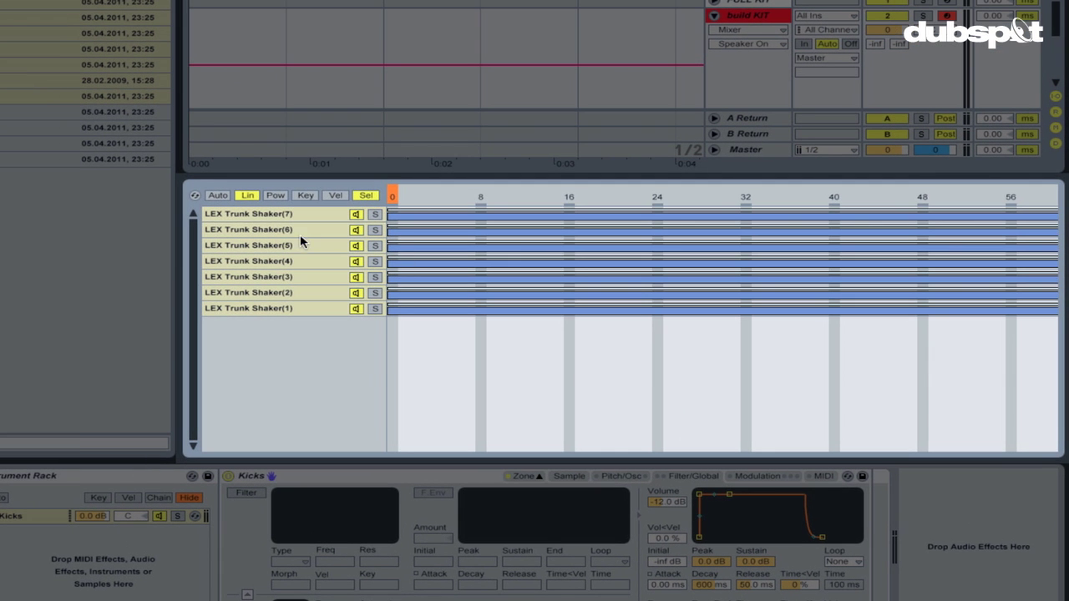
pyautogui.click(300, 231)
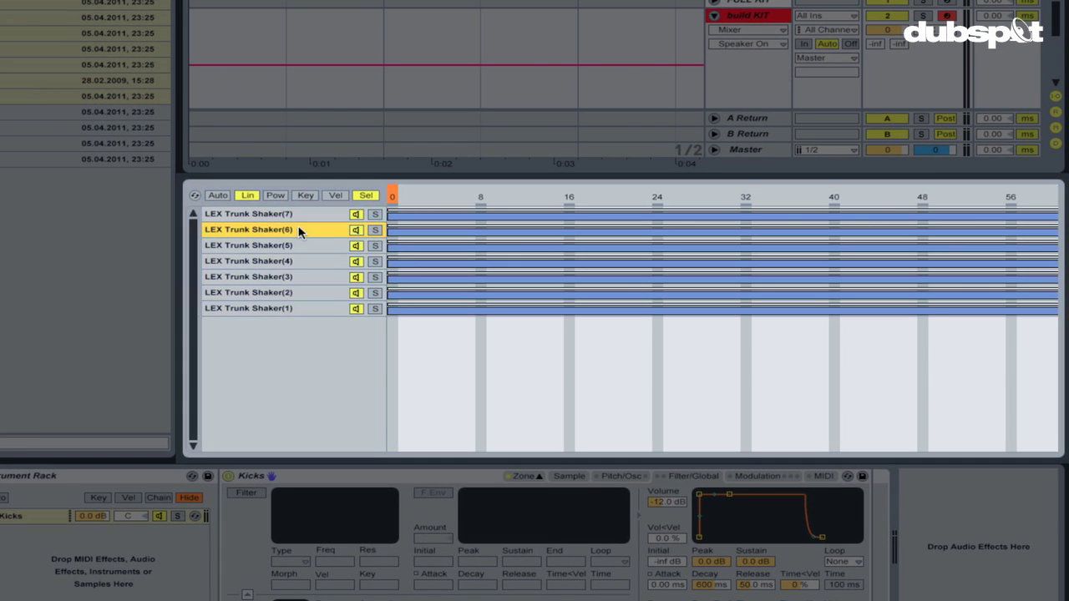
pyautogui.hotkey('ctrl', 'a')
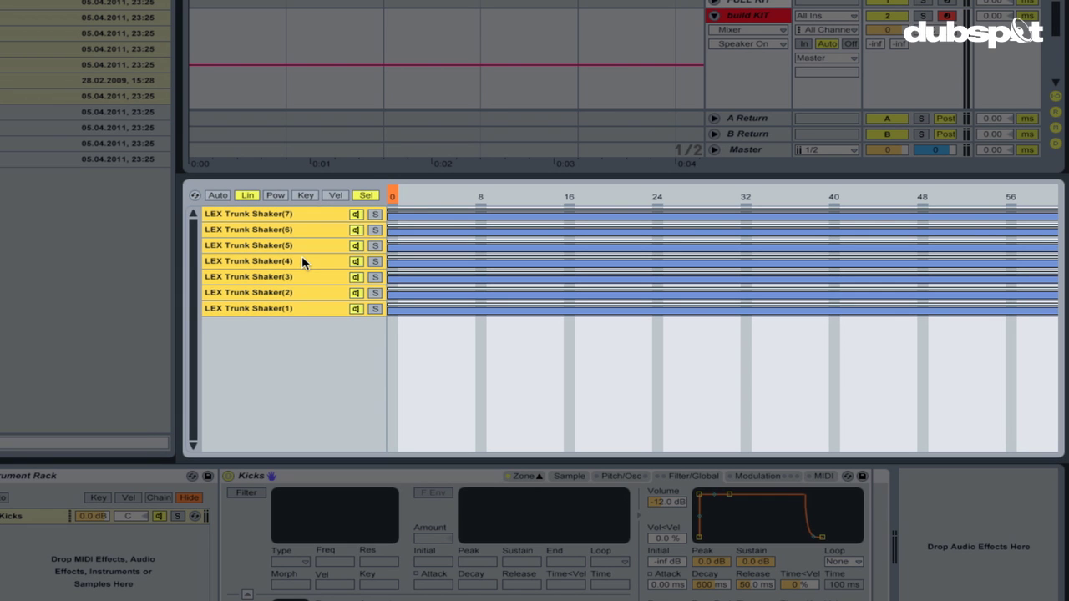
pyautogui.moveTo(1054, 312); pyautogui.dragTo(389, 309)
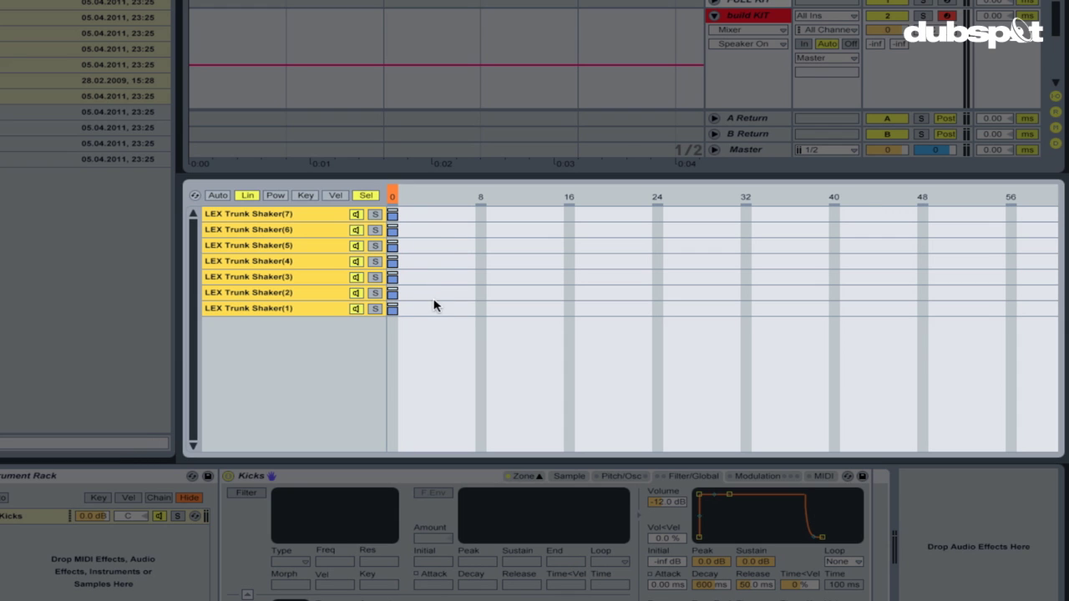
# Shift each Trunk Shaker zone one step so they stagger across sample-select values 0–6.
pyautogui.click(292, 234)
pyautogui.moveTo(396, 228); pyautogui.dragTo(455, 297)
pyautogui.click(396, 248)
pyautogui.moveTo(399, 309); pyautogui.dragTo(399, 310)
pyautogui.moveTo(440, 312); pyautogui.dragTo(474, 311)
# Sweep the sample selector to audition the zones, then map it to Macro 1.
pyautogui.moveTo(402, 195)
pyautogui.mouseDown()
pyautogui.moveTo(470, 196)
pyautogui.moveTo(392, 195)
pyautogui.moveTo(558, 195)
pyautogui.mouseUp()
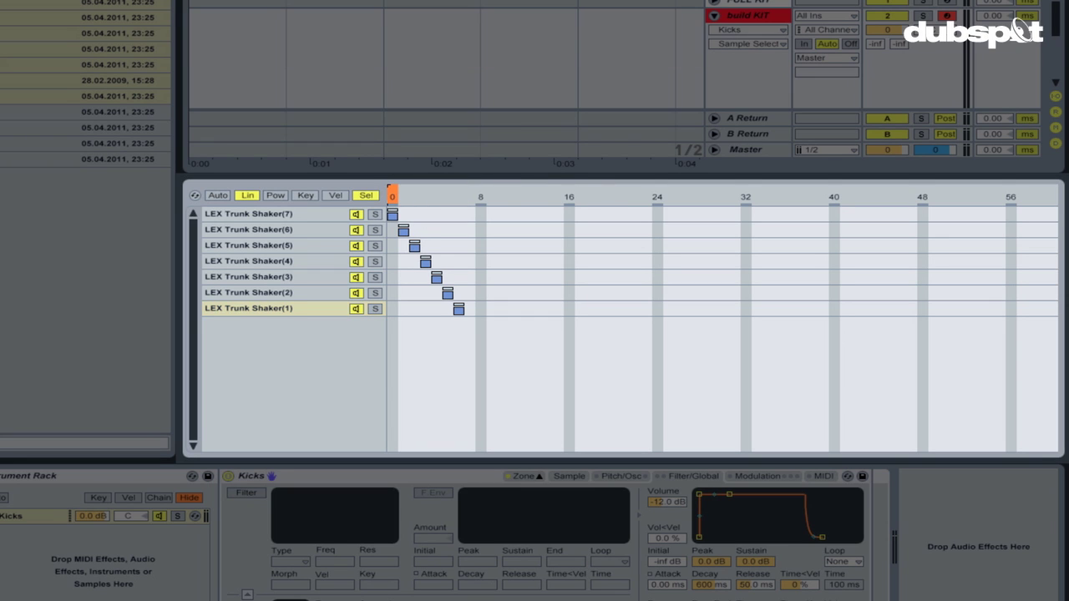
pyautogui.moveTo(404, 195); pyautogui.dragTo(480, 195)
pyautogui.rightClick(449, 195)
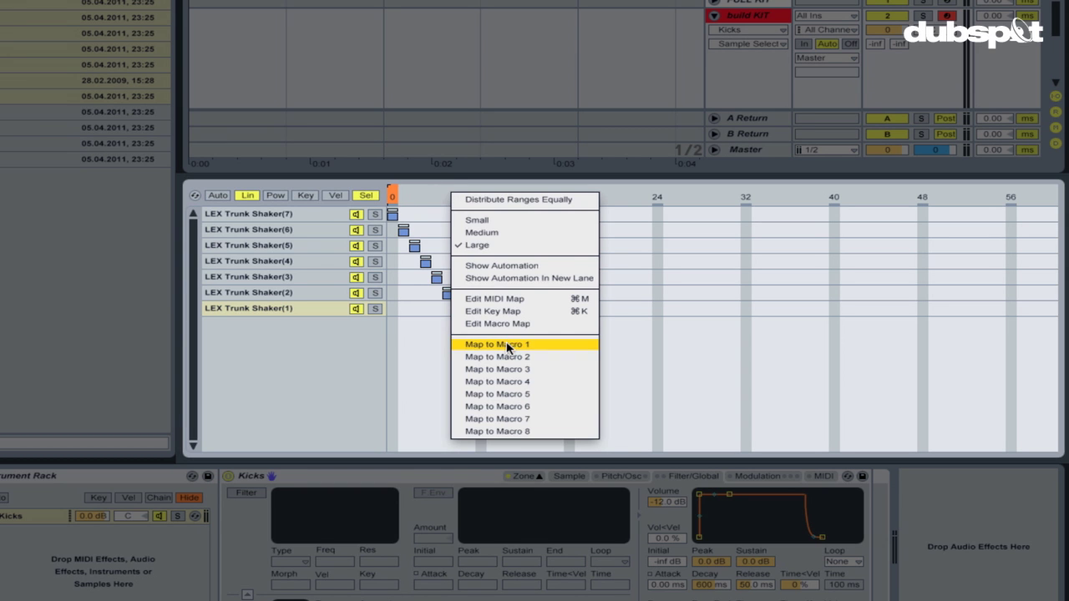
pyautogui.click(497, 344)
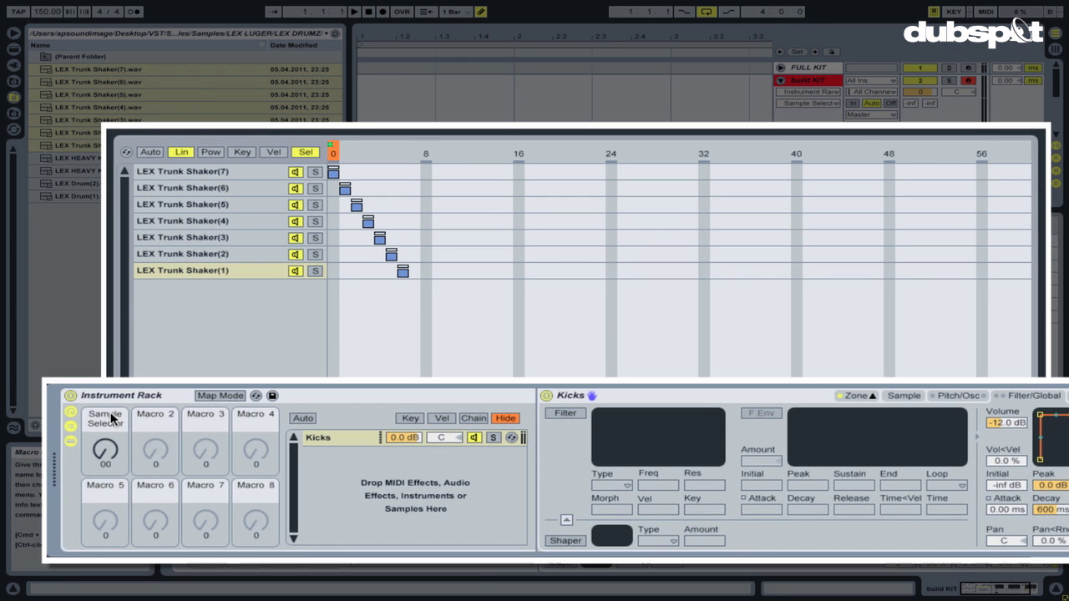
# Rename the first macro to 'Kick SEL'.
pyautogui.click(118, 436)
pyautogui.press('super+r')
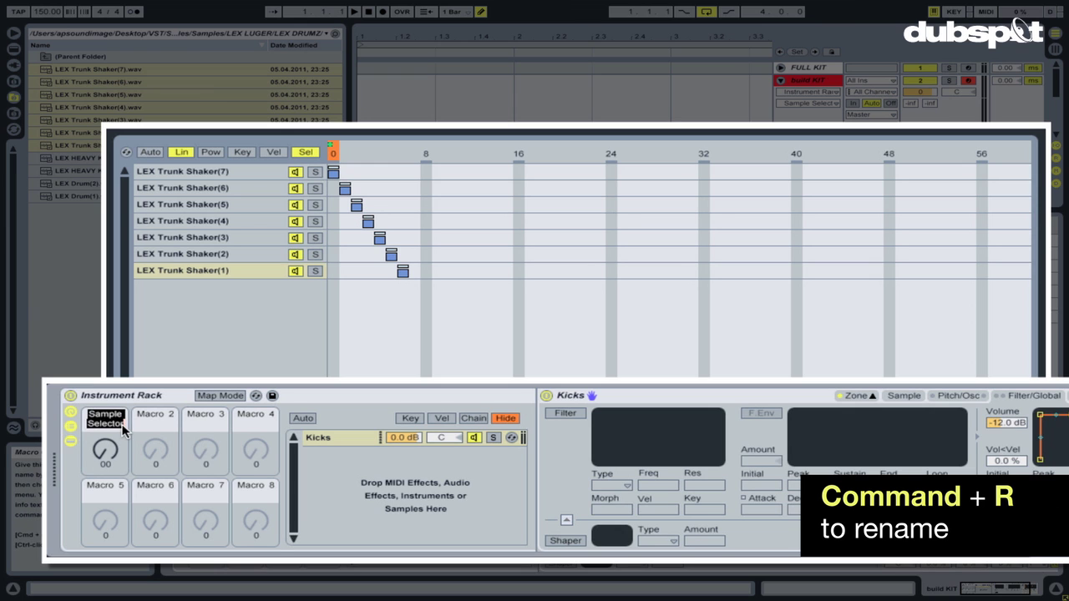
pyautogui.write('Kick SEL')
pyautogui.click(675, 406)
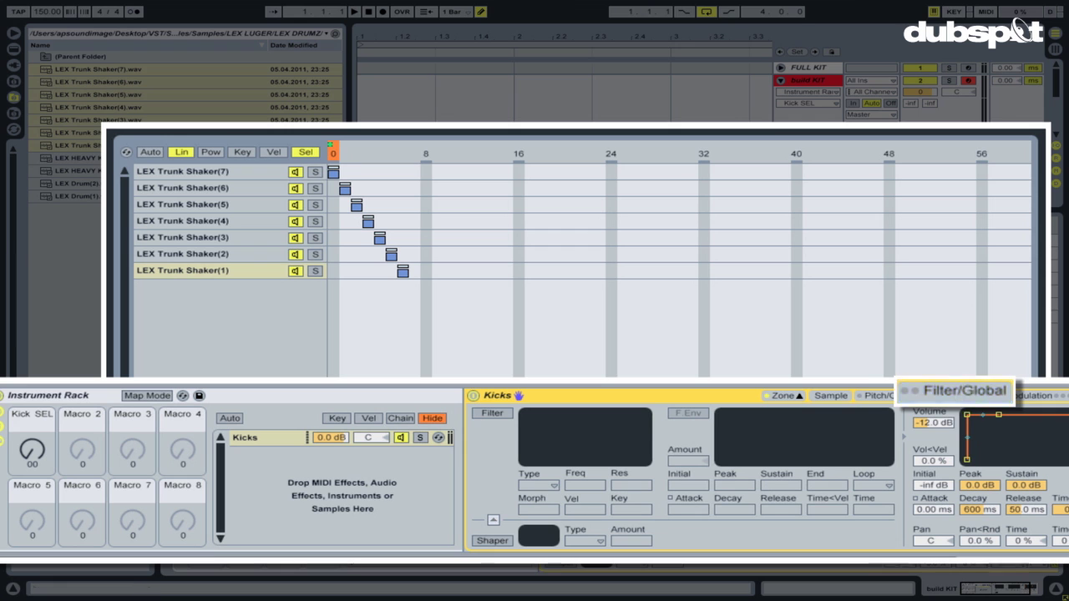
# Lengthen the volume release, map it to Macro 2, and start renaming that macro Kick REL.
pyautogui.moveTo(1043, 511); pyautogui.dragTo(952, 511)
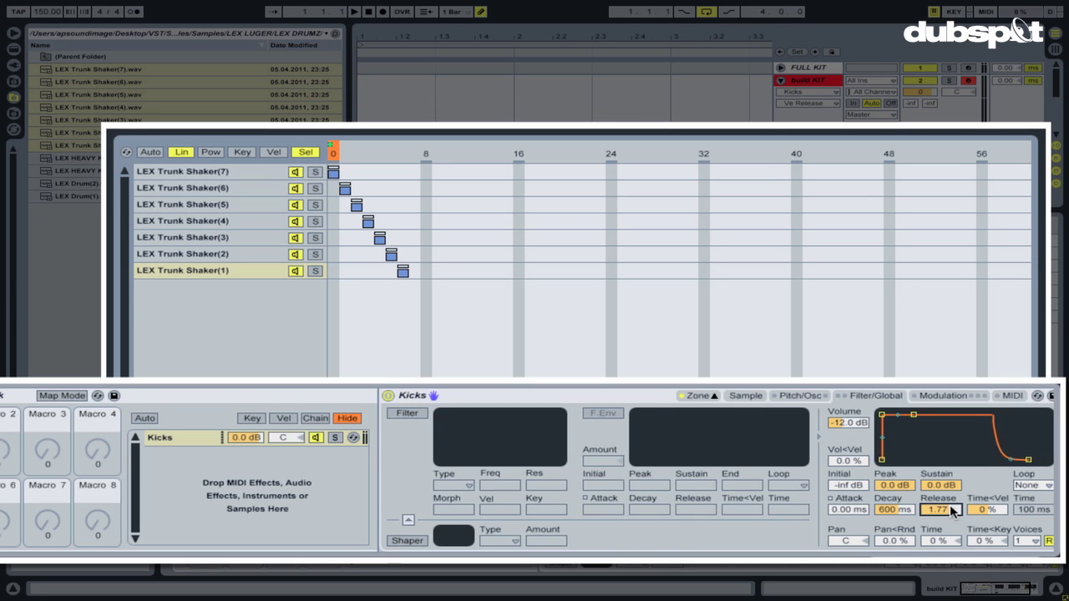
pyautogui.rightClick(935, 511)
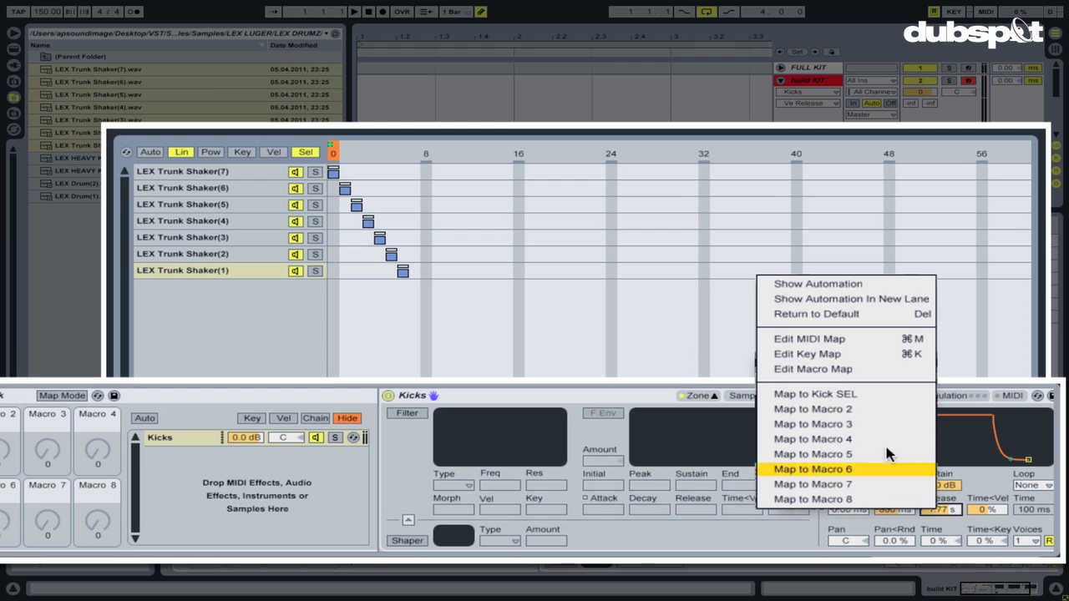
pyautogui.click(911, 420)
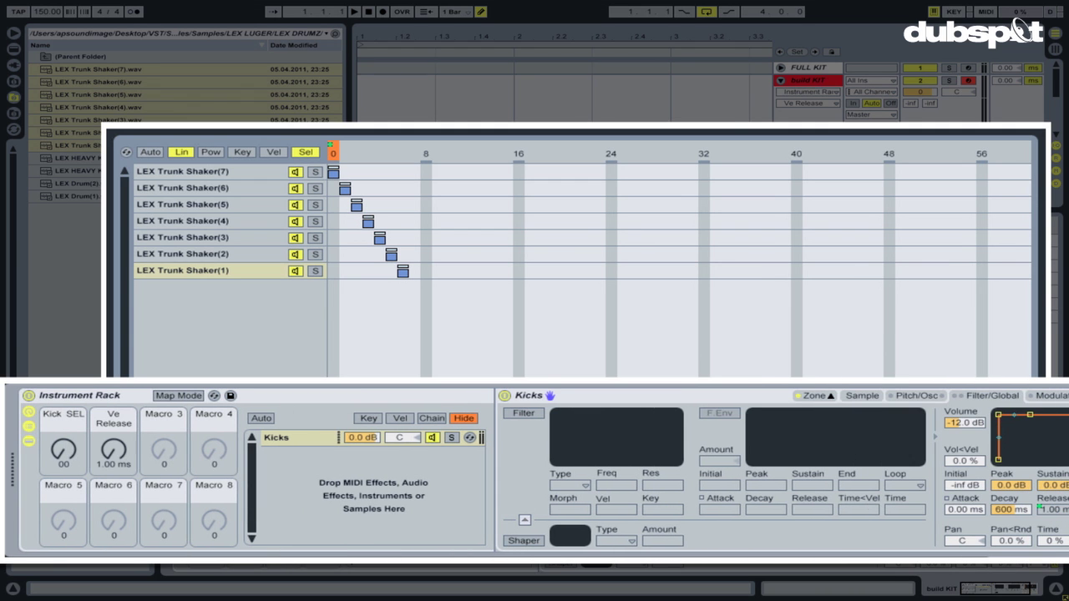
pyautogui.click(112, 428)
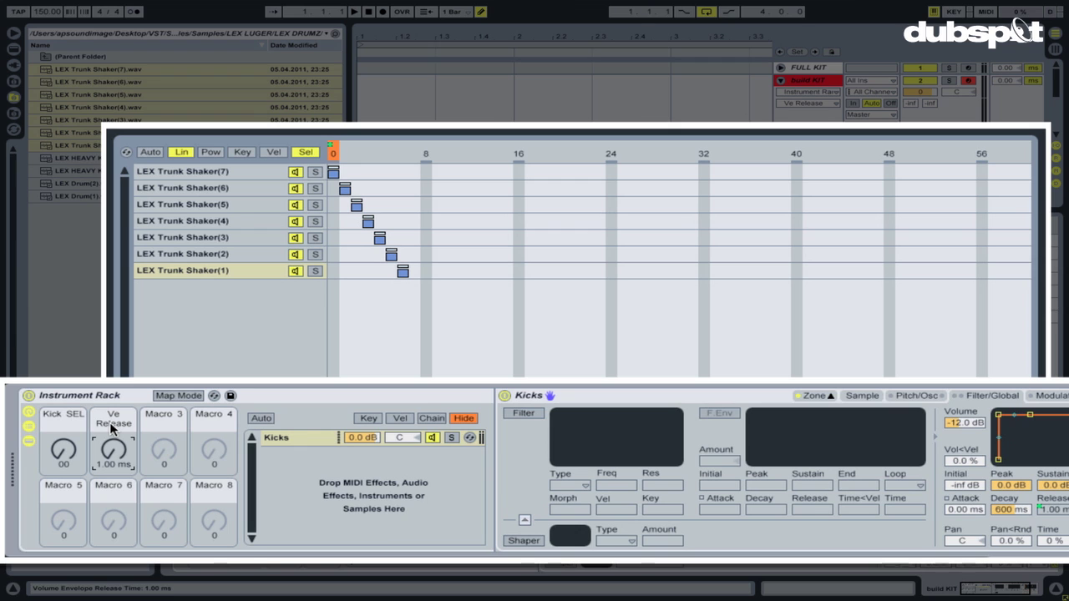
pyautogui.hotkey('ctrl', 'r')
pyautogui.write('K')
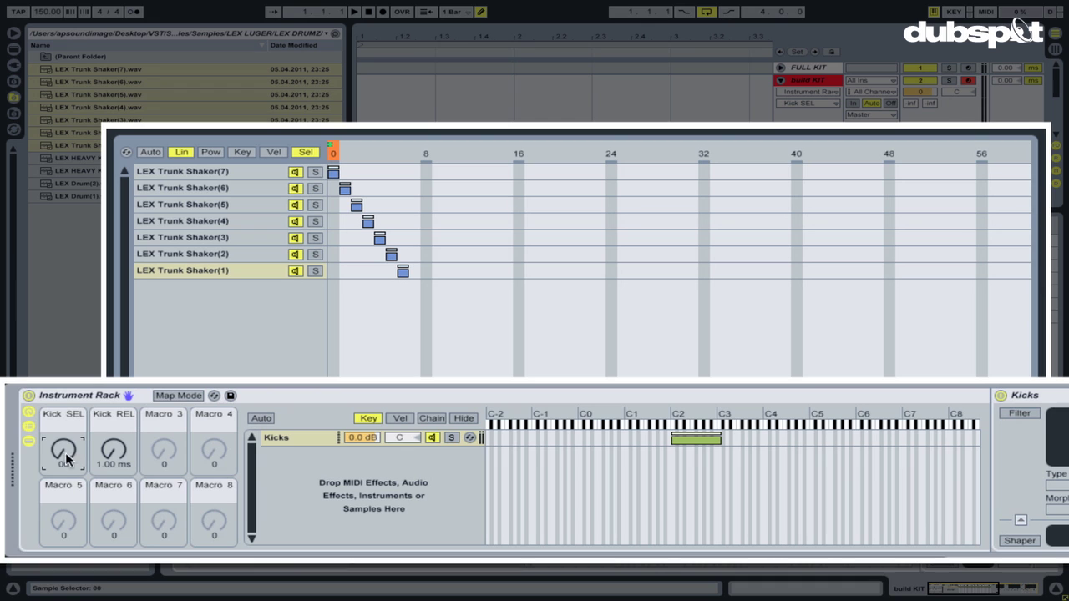
# Sweep the Kick SEL macro to audition the kick samples, returning it to 00.
pyautogui.moveTo(67, 458)
pyautogui.mouseDown()
pyautogui.moveTo(67, 418)
pyautogui.moveTo(67, 457)
pyautogui.mouseUp()
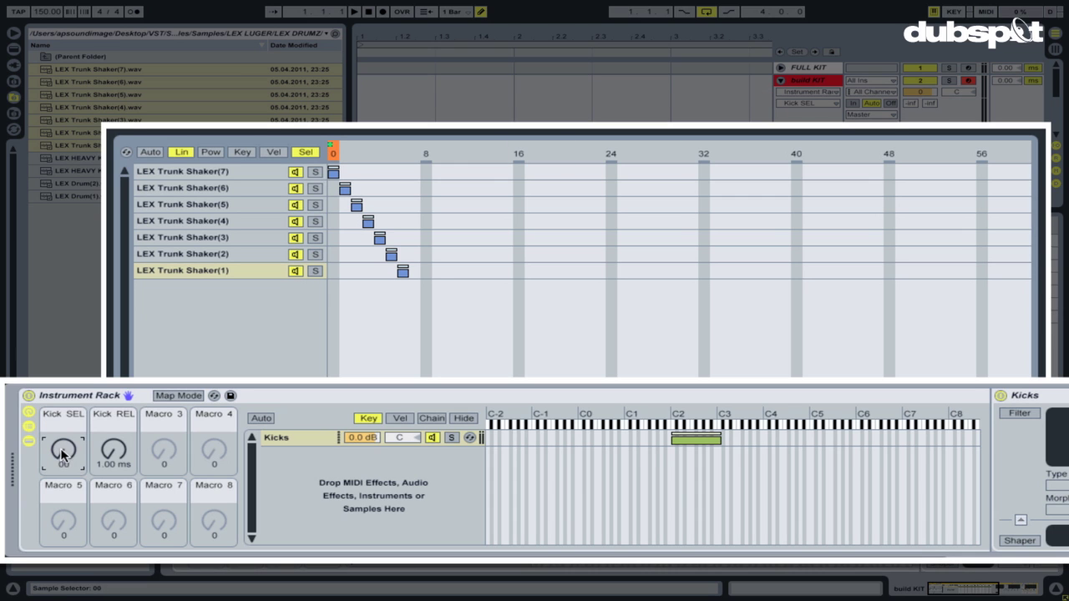
# Cap the Kick SEL macro's maximum at 6 in Macro Mappings and test its range.
pyautogui.click(402, 271)
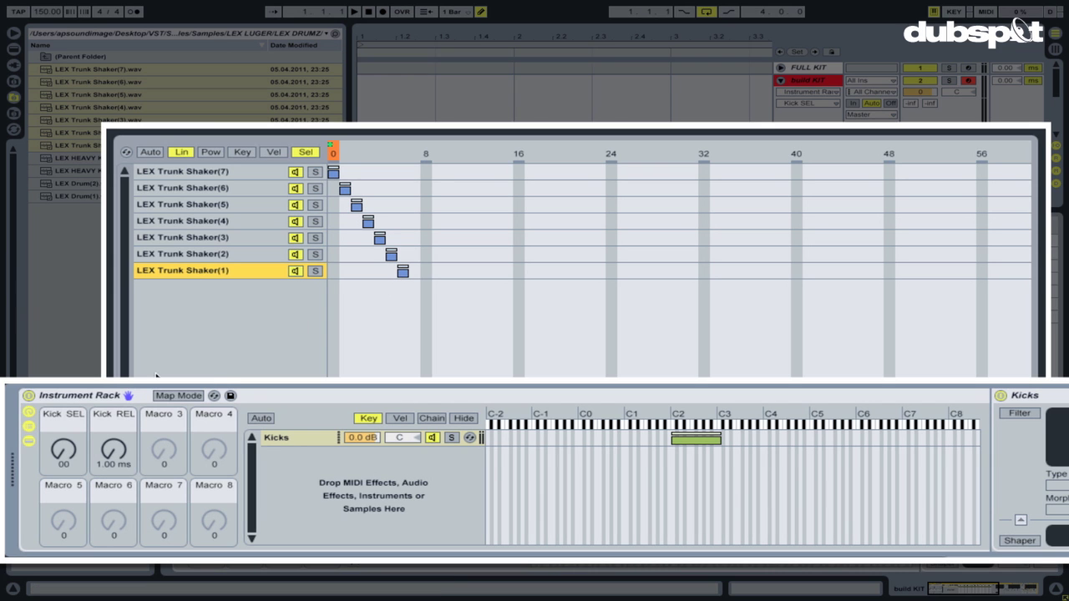
pyautogui.click(178, 396)
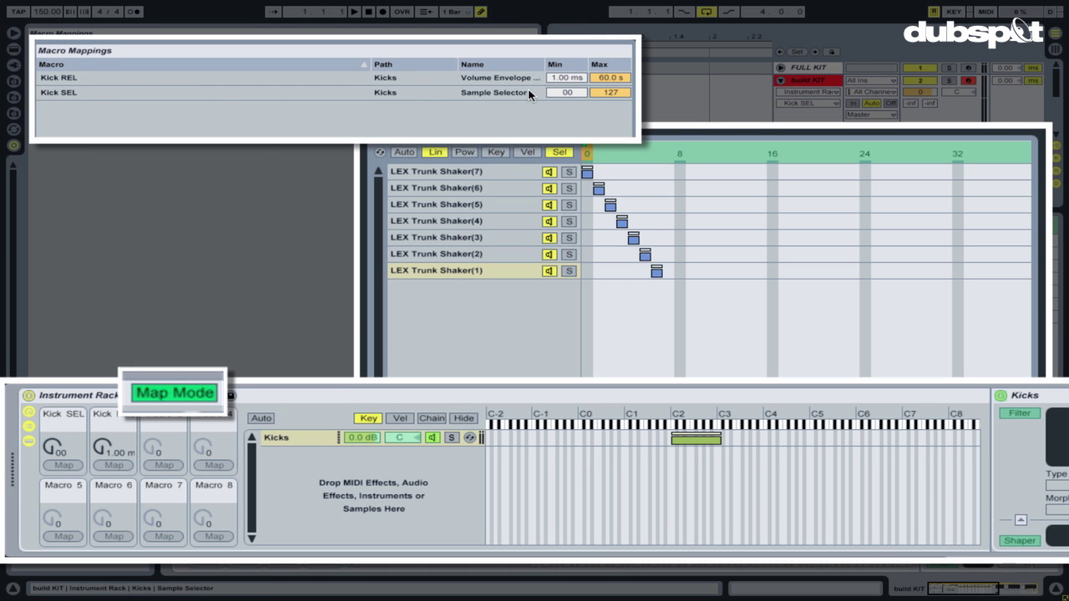
pyautogui.click(575, 95)
pyautogui.click(626, 94)
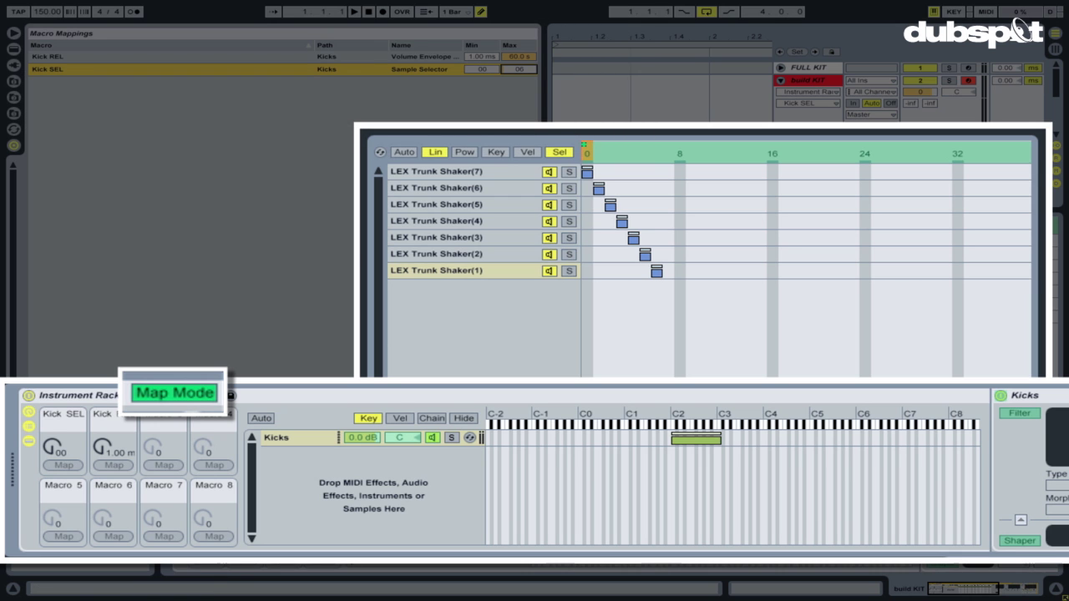
pyautogui.click(171, 392)
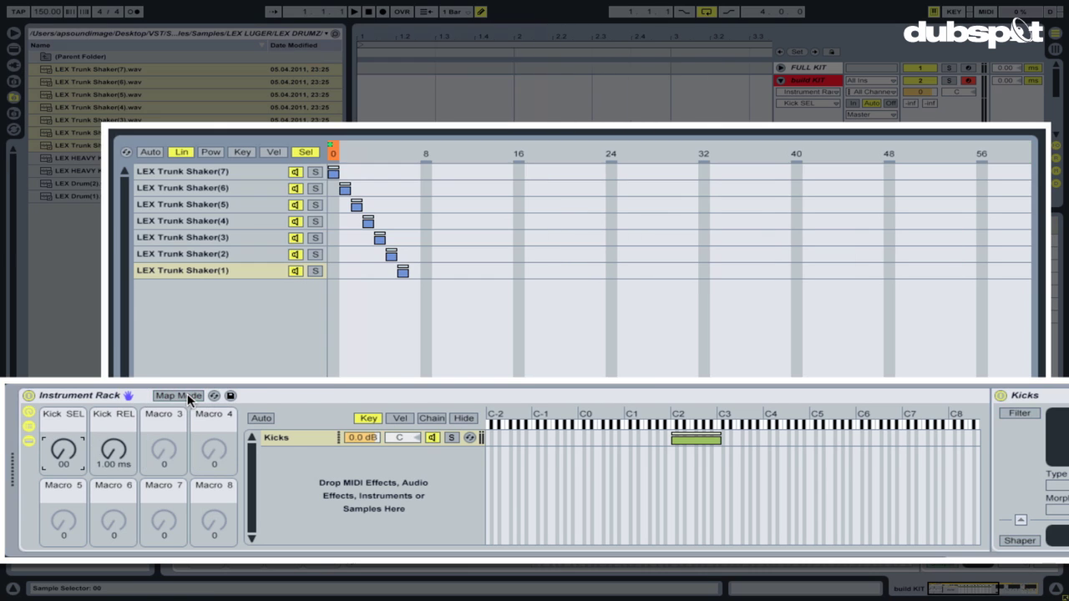
pyautogui.moveTo(58, 453)
pyautogui.mouseDown()
pyautogui.moveTo(58, 430)
pyautogui.moveTo(58, 455)
pyautogui.mouseUp()
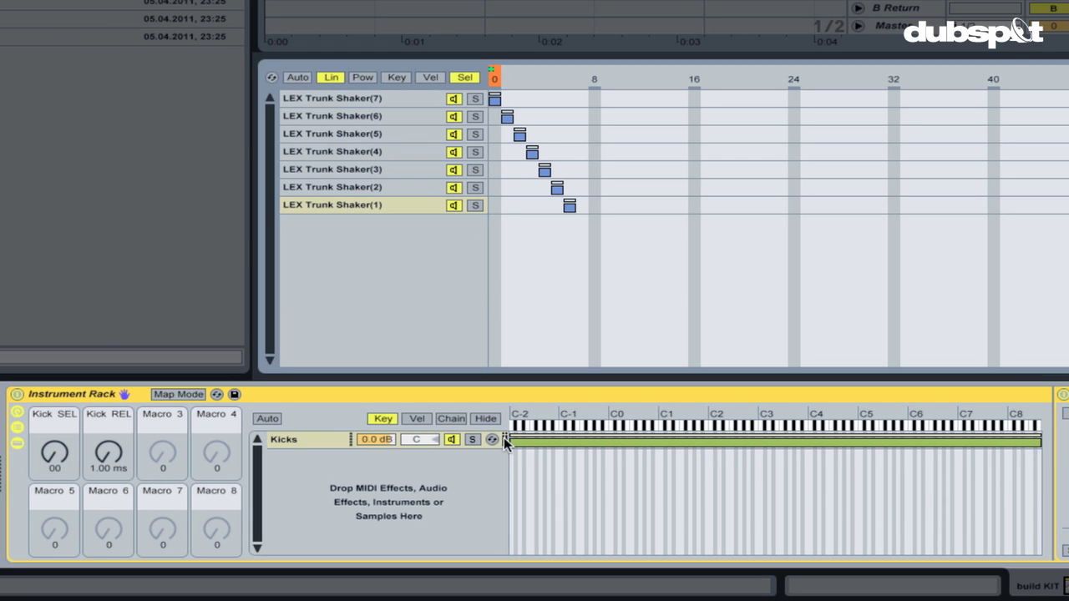
# Narrow the Kicks chain's key zone to roughly C2–D3.
pyautogui.moveTo(513, 439); pyautogui.dragTo(757, 440)
pyautogui.moveTo(1038, 442); pyautogui.dragTo(760, 442)
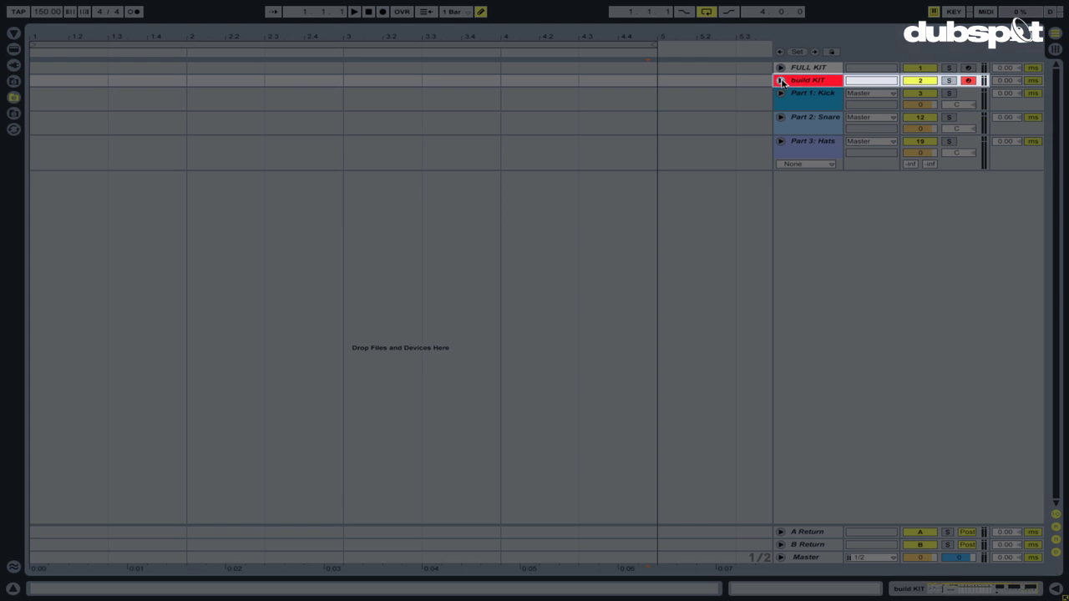
pyautogui.click(789, 82)
# Add a Sampler as a new chain in the build KIT rack and name the chain Snares.
pyautogui.moveTo(797, 98); pyautogui.dragTo(801, 129)
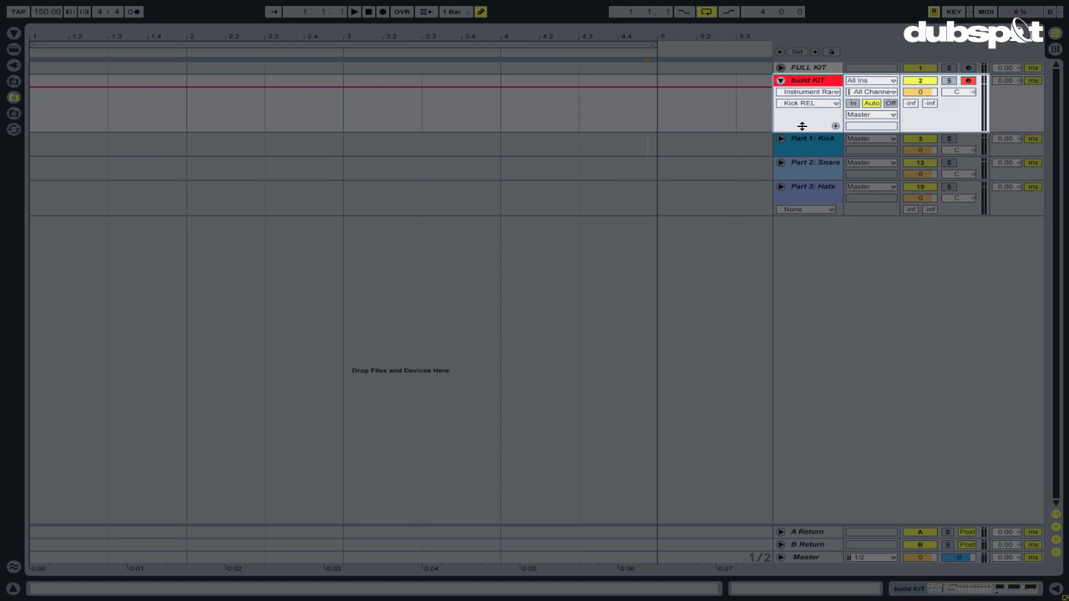
pyautogui.doubleClick(807, 81)
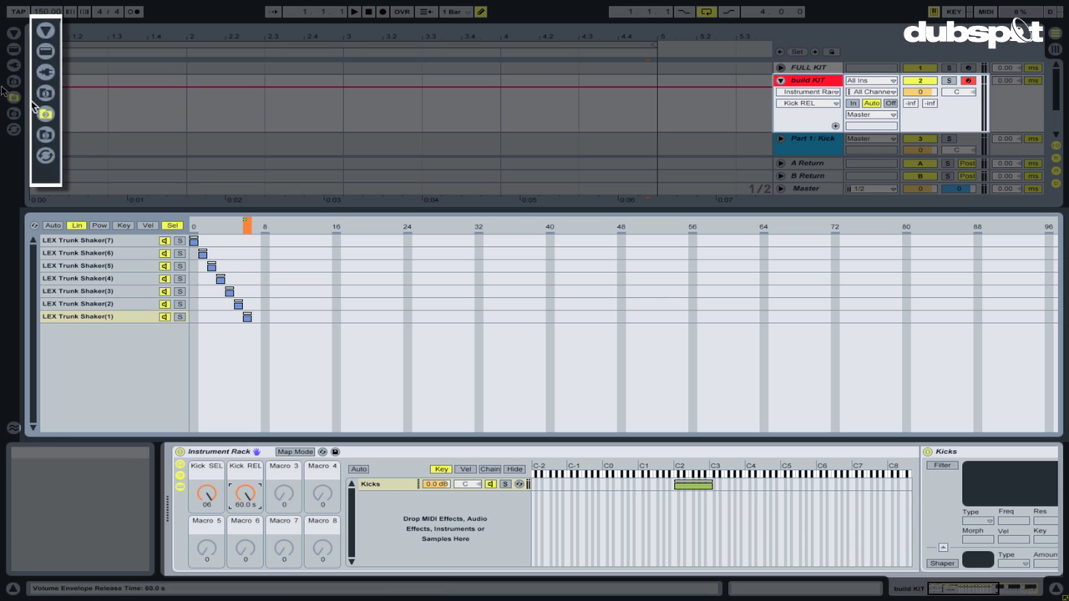
pyautogui.click(14, 32)
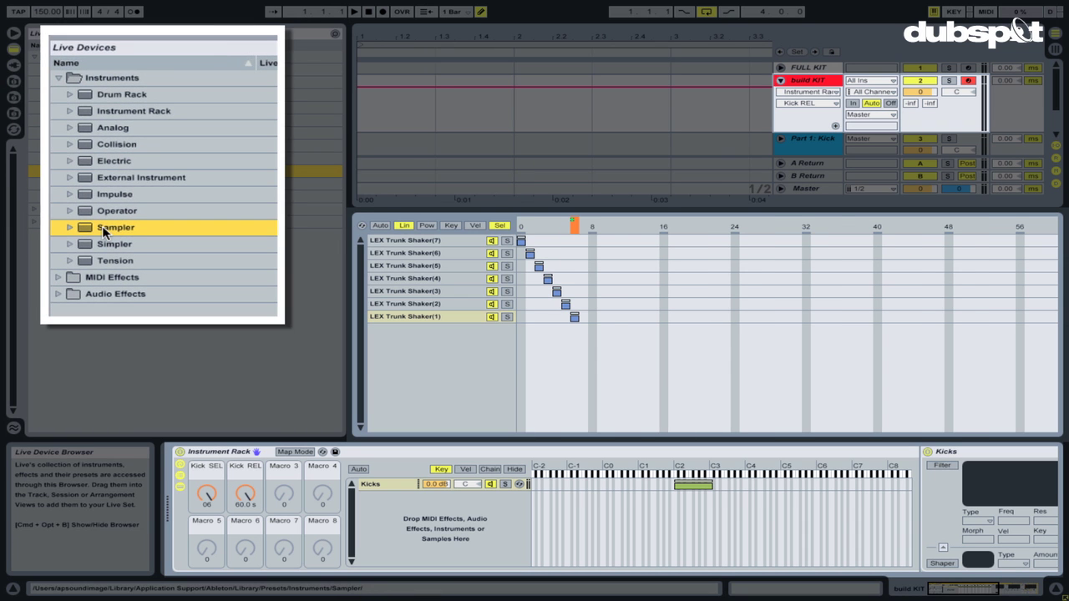
pyautogui.moveTo(328, 198); pyautogui.dragTo(377, 501)
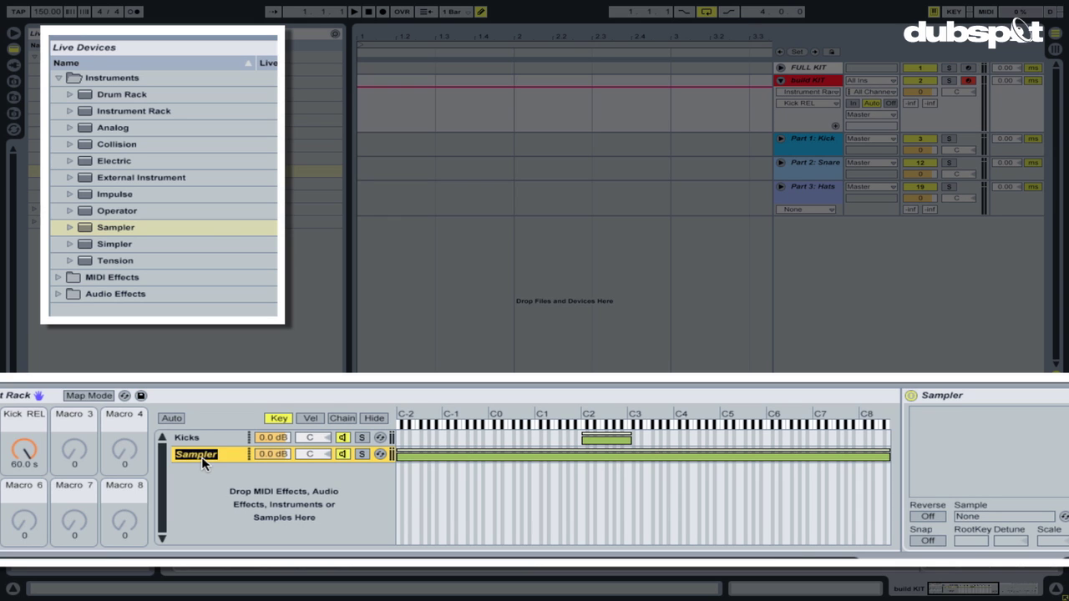
pyautogui.write('res')
pyautogui.press('Return')
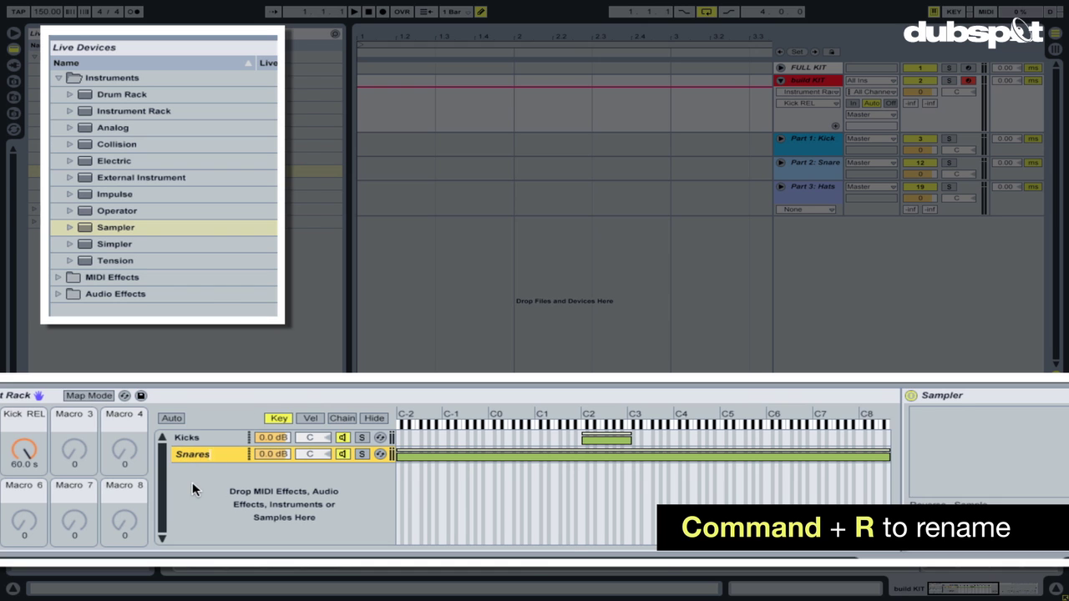
# Rename the new chain's Sampler device to SNARES.
pyautogui.click(618, 396)
pyautogui.press('super+r')
pyautogui.write('Sna')
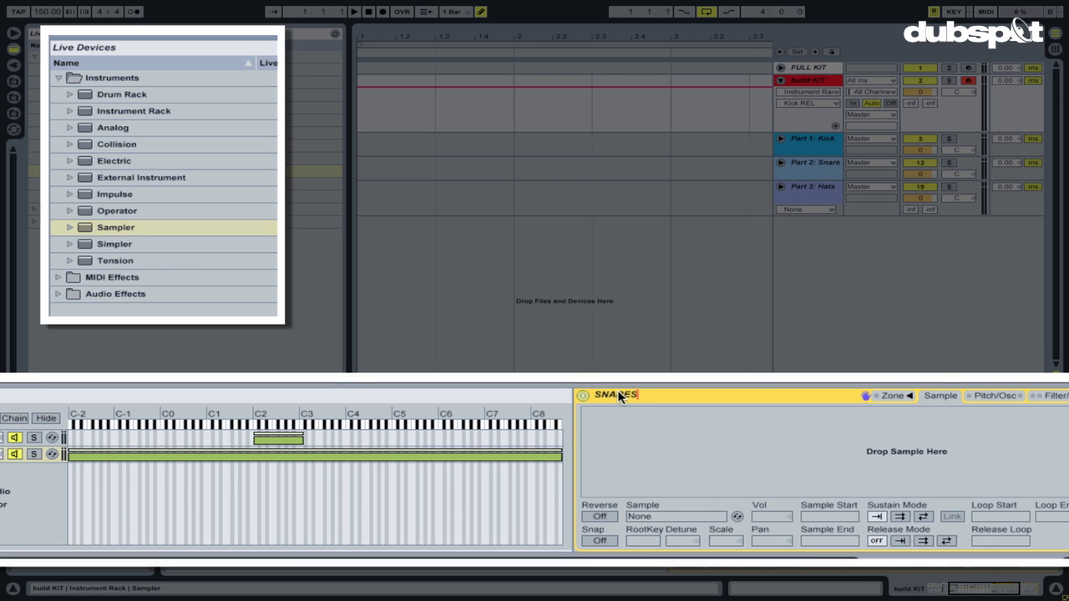
pyautogui.write('res')
pyautogui.press('Return')
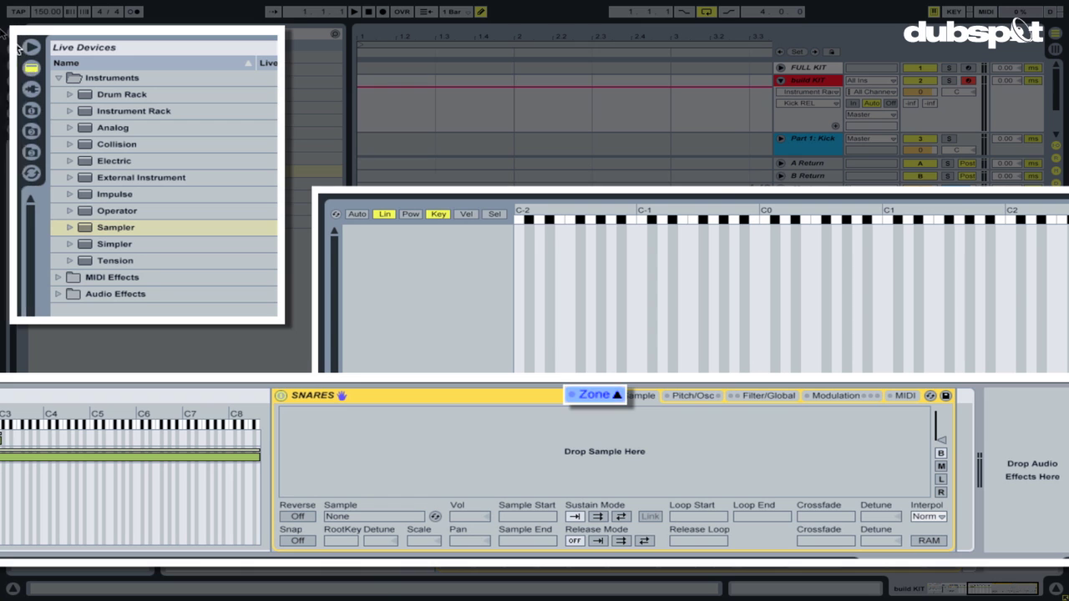
pyautogui.click(25, 136)
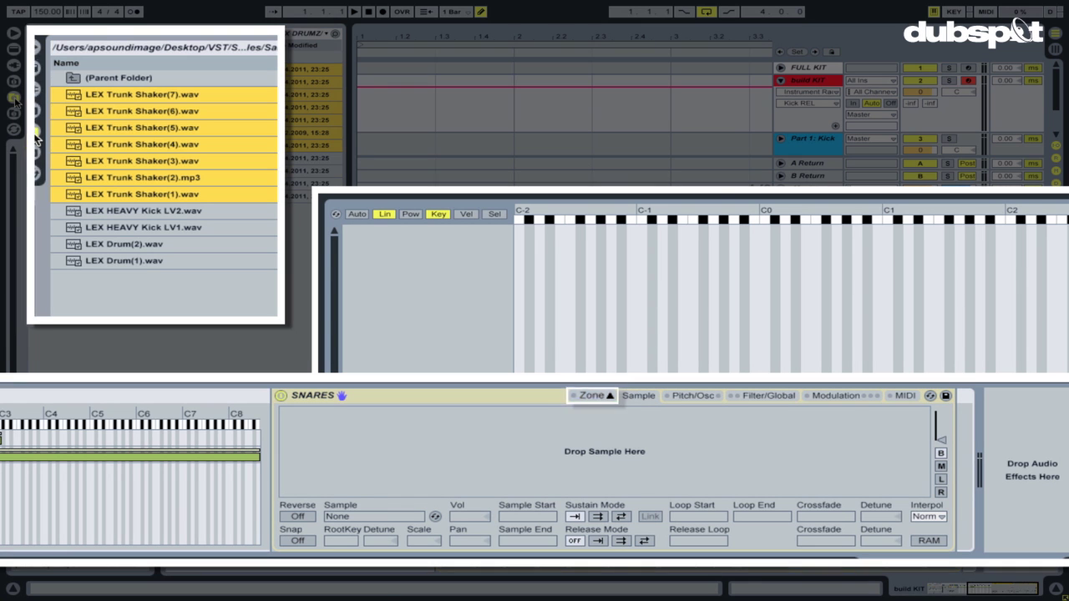
# Load LEX Snare(1)–(6) from the LEX Snares folder into the SNARES sampler.
pyautogui.doubleClick(141, 79)
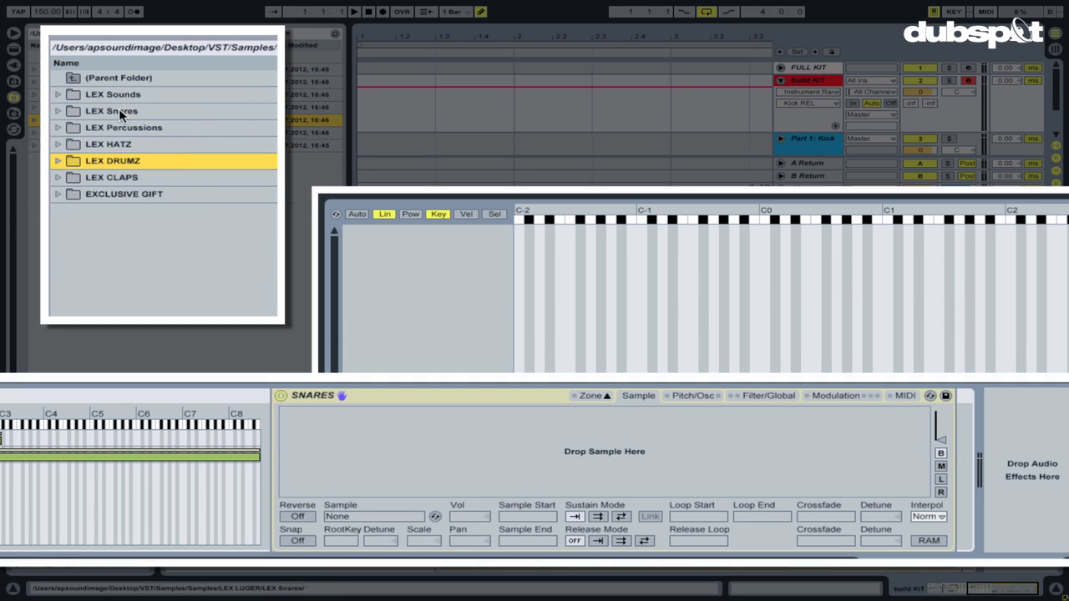
pyautogui.doubleClick(91, 115)
pyautogui.click(123, 94)
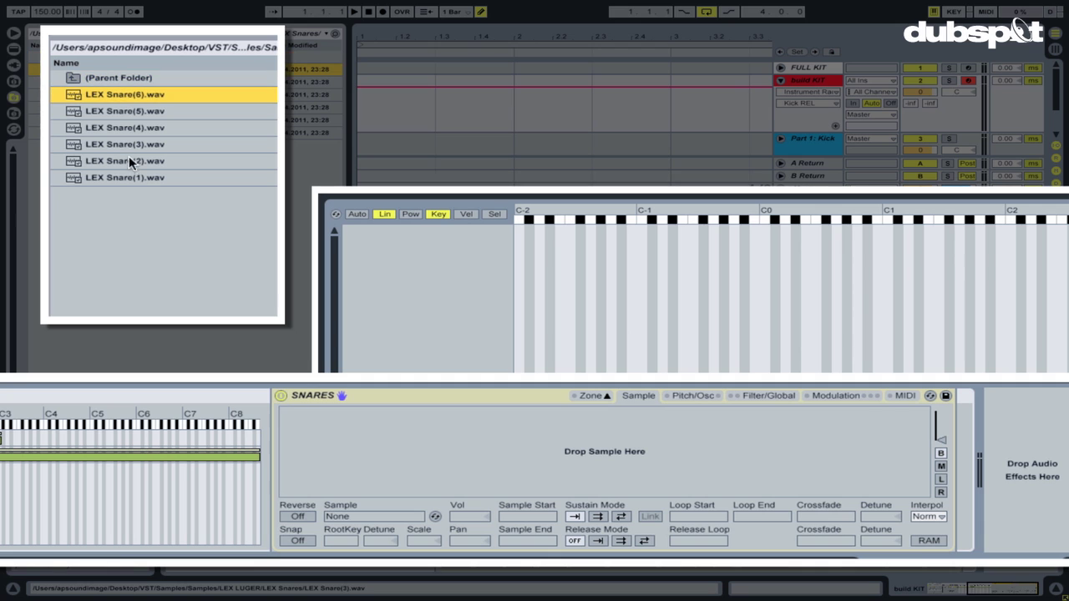
pyautogui.keyDown('shift'); pyautogui.click(114, 178); pyautogui.keyUp('shift')
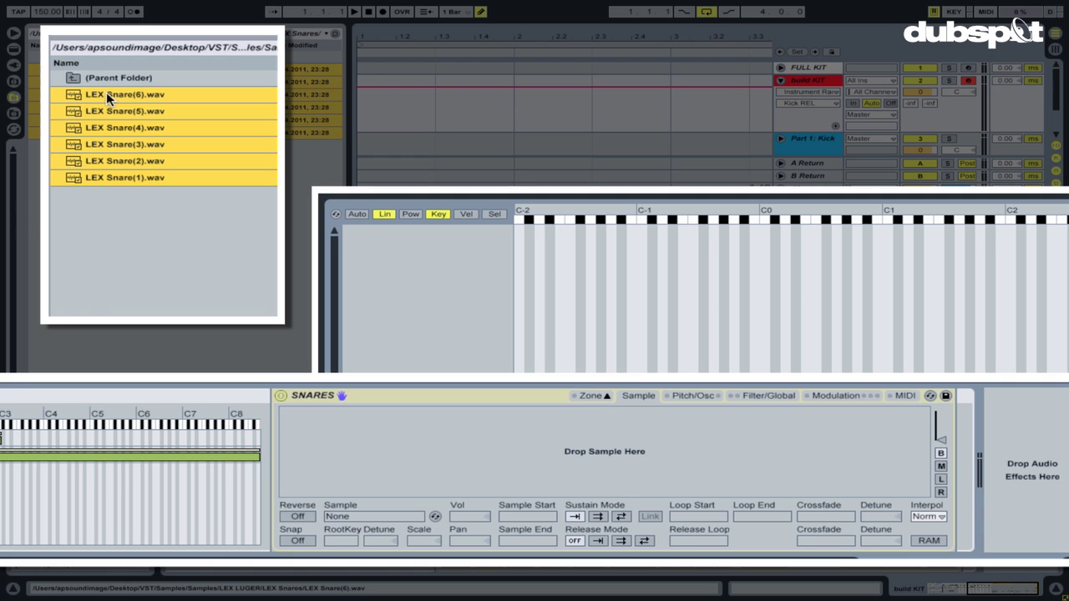
pyautogui.moveTo(106, 96); pyautogui.dragTo(492, 256)
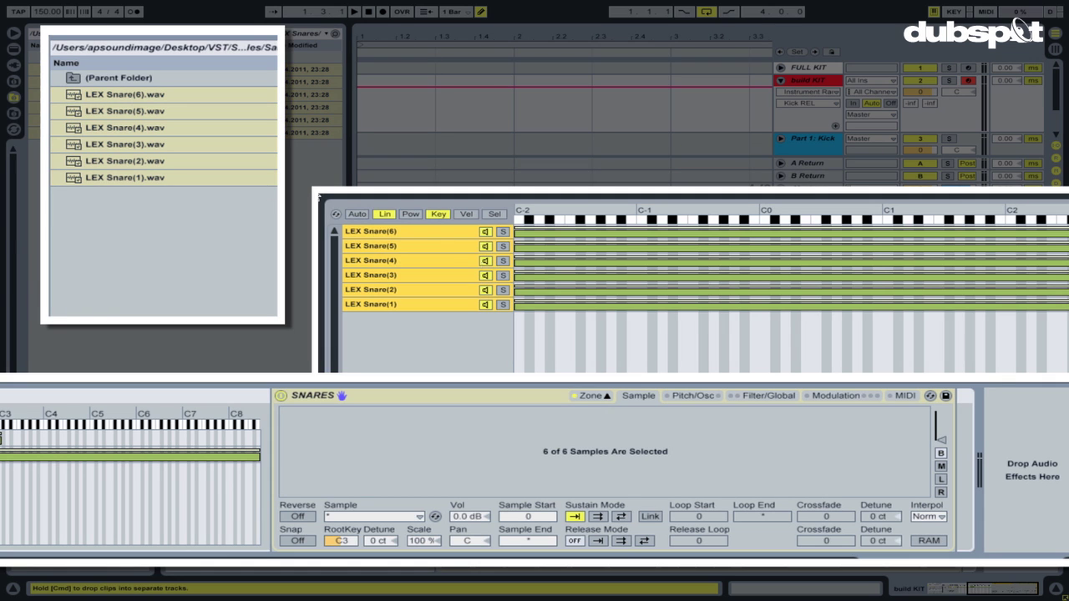
# Add LEX Clap(1)–(8) and LEX Clap&Snare from the LEX CLAPS folder to SNARES.
pyautogui.click(88, 82)
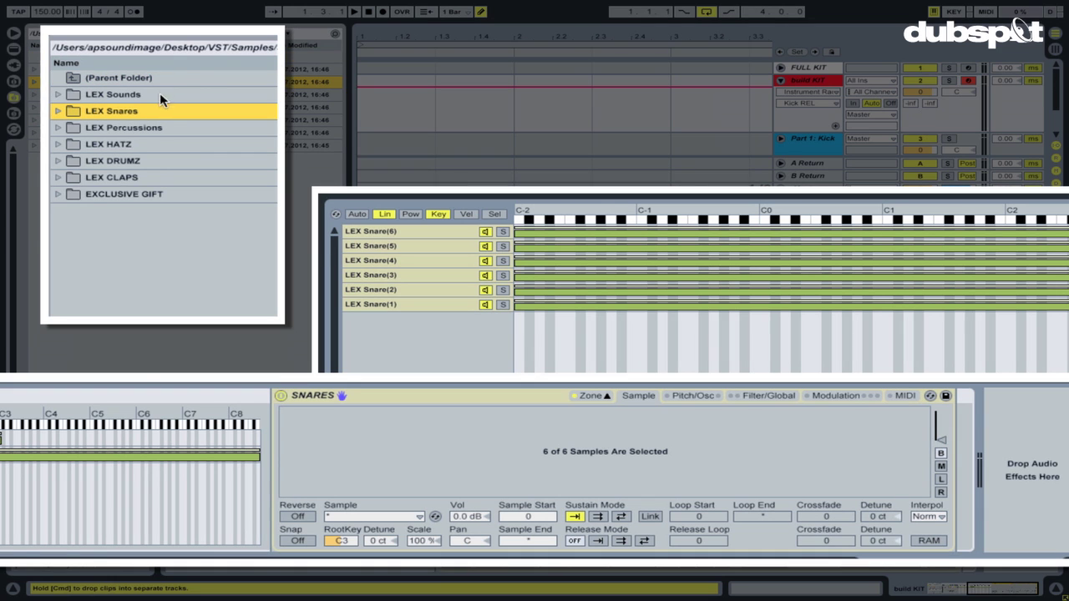
pyautogui.doubleClick(105, 177)
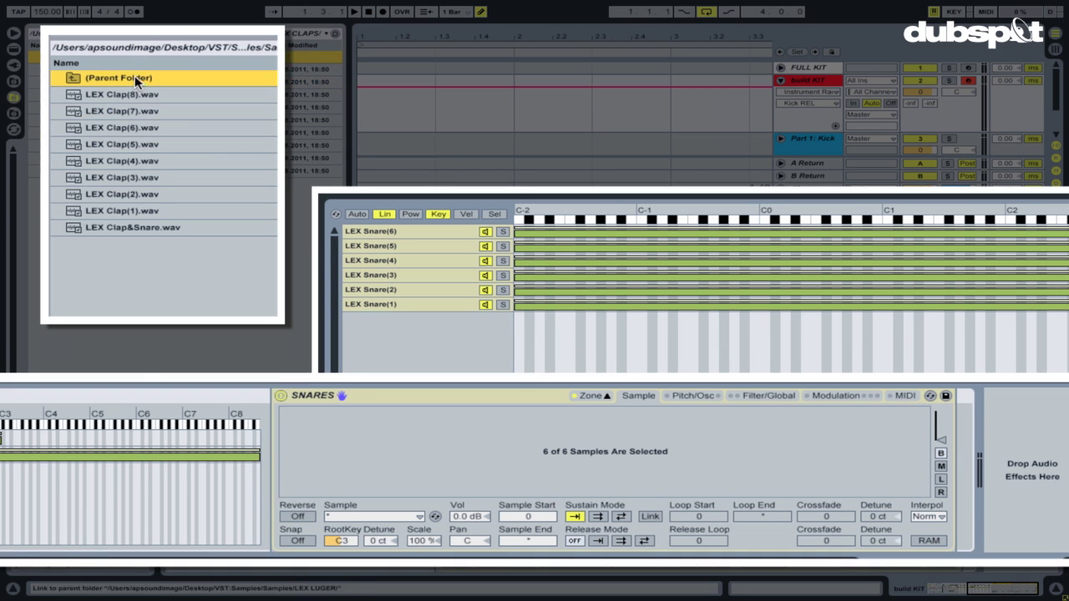
pyautogui.click(125, 94)
pyautogui.keyDown('shift'); pyautogui.click(135, 223); pyautogui.keyUp('shift')
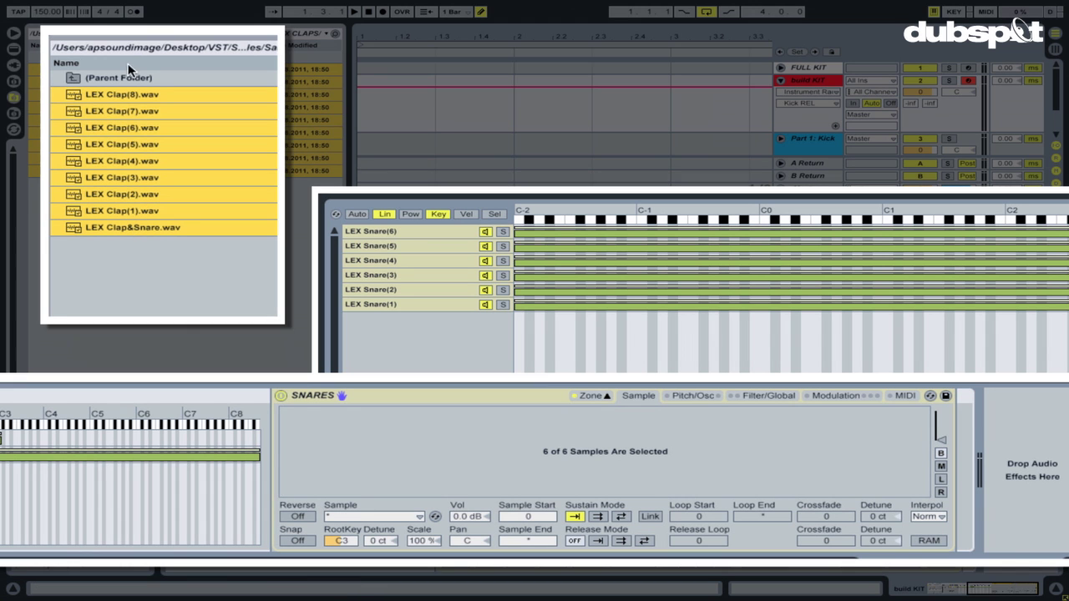
pyautogui.moveTo(137, 98); pyautogui.dragTo(417, 250)
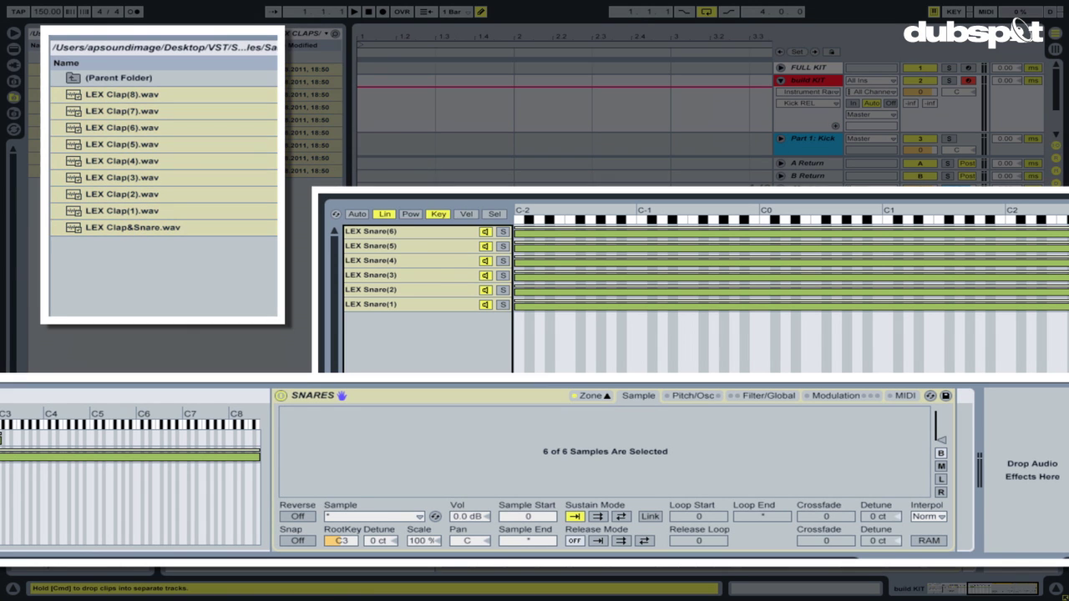
pyautogui.hotkey('ctrl', 'alt', 'b')
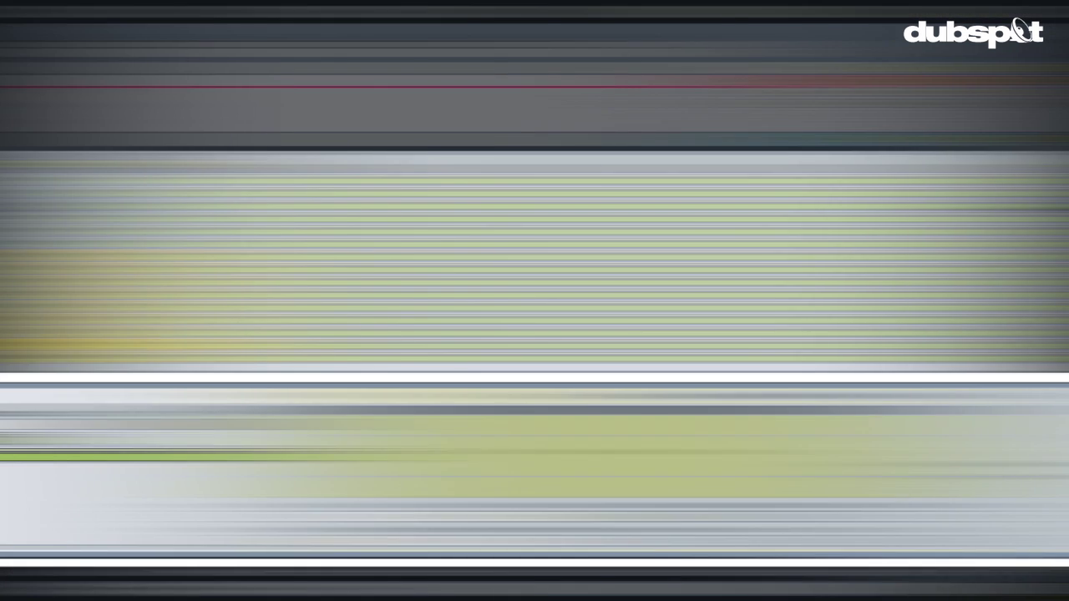
# Stagger the 15 SNARES zones across sample-select steps 0–14 and map the selector to Macro 3.
pyautogui.click(153, 163)
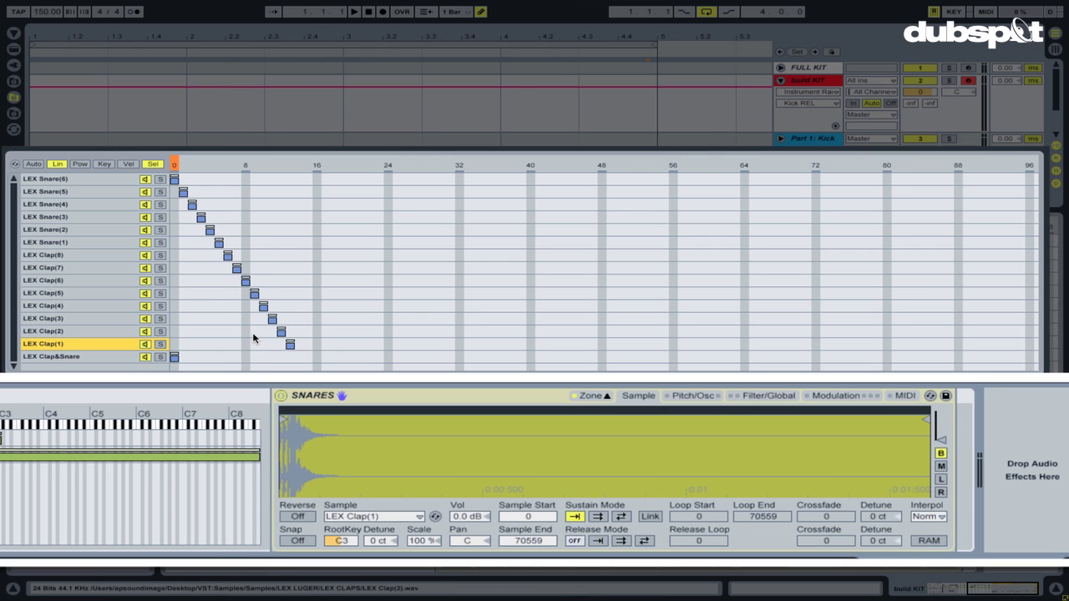
pyautogui.moveTo(175, 356); pyautogui.dragTo(259, 254)
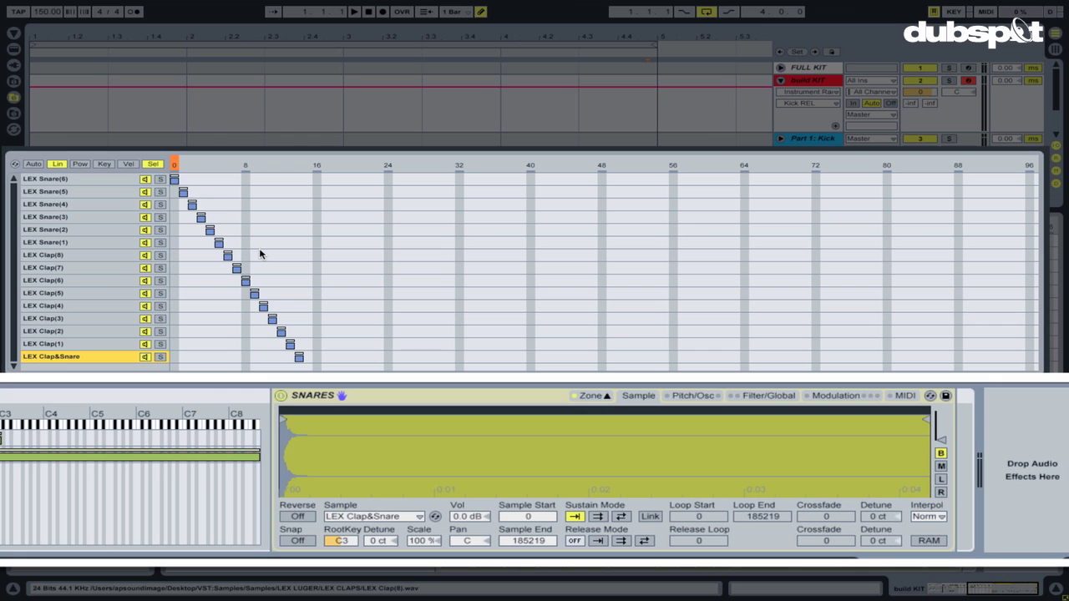
pyautogui.moveTo(173, 162)
pyautogui.mouseDown()
pyautogui.moveTo(289, 162)
pyautogui.moveTo(172, 162)
pyautogui.mouseUp()
pyautogui.rightClick(204, 165)
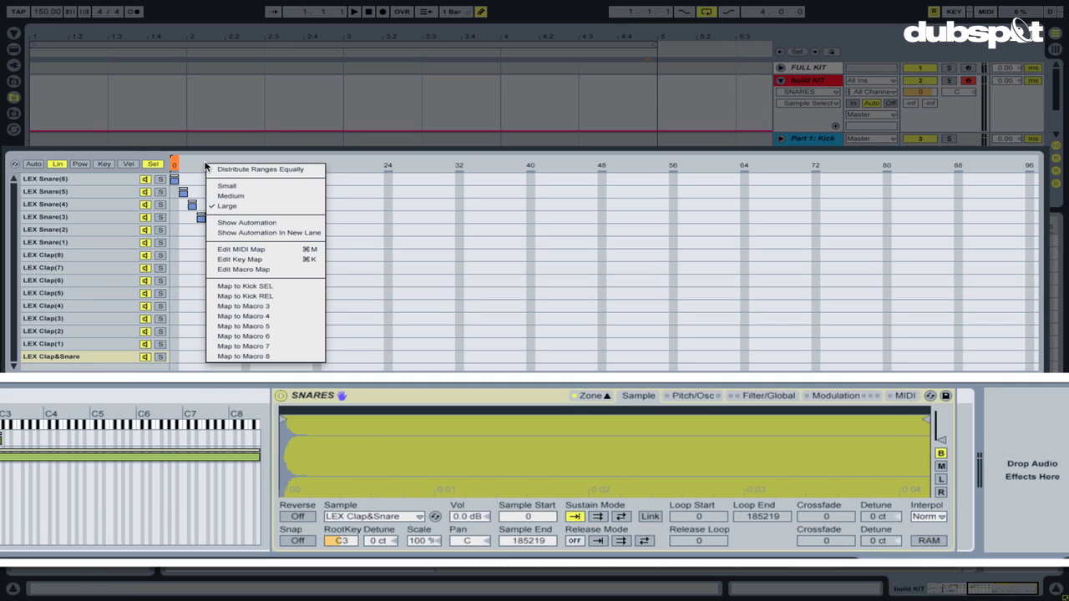
pyautogui.click(228, 312)
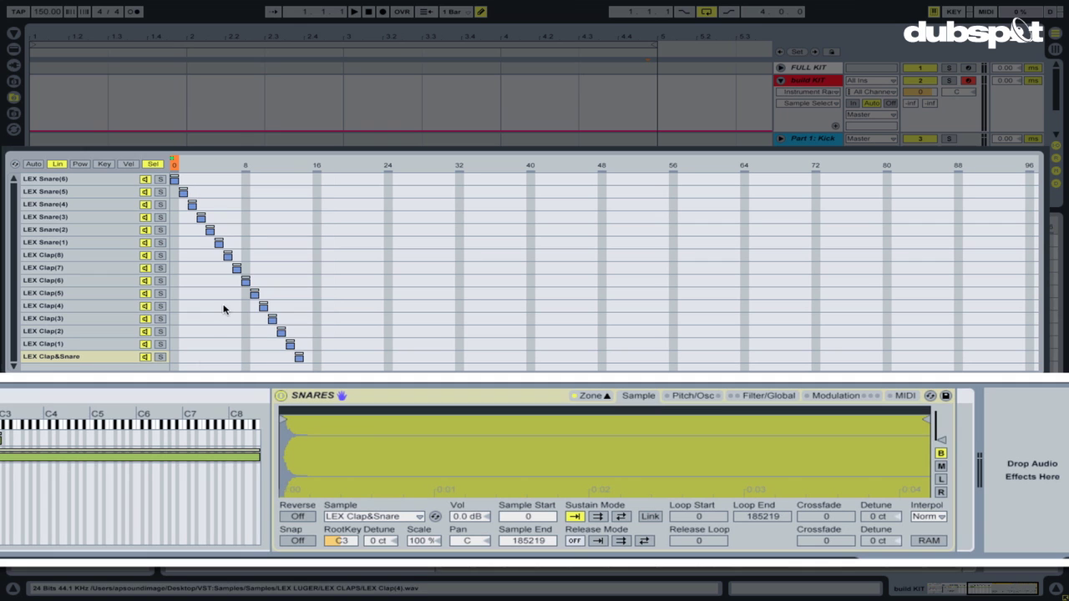
pyautogui.hscroll(-10, 165, 428)
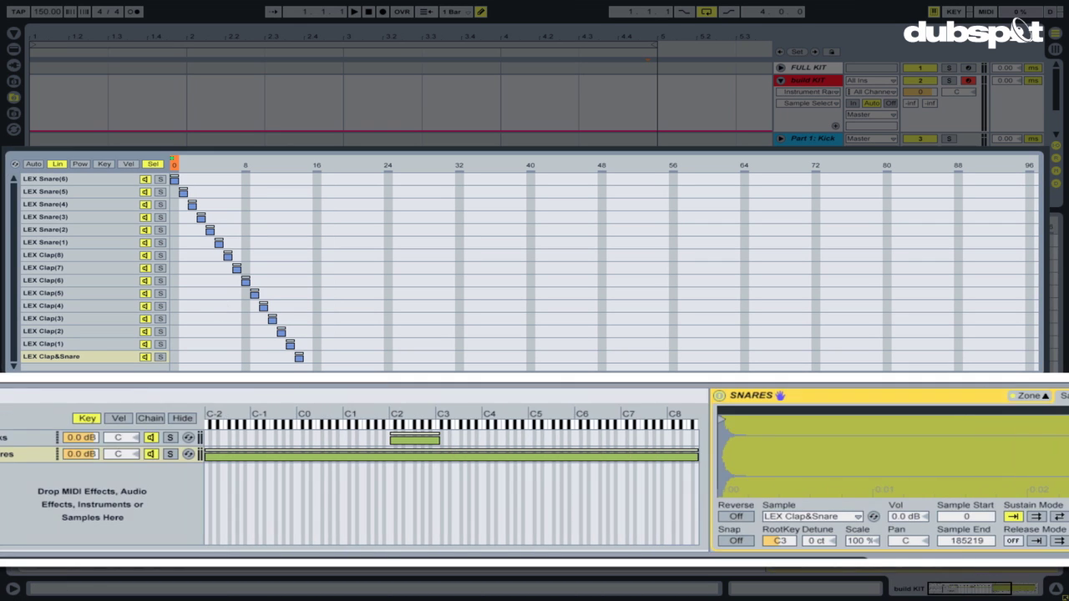
# Rename Macro 3 to SNR SEL.
pyautogui.hotkey('ctrl', 'r')
pyautogui.write('S')
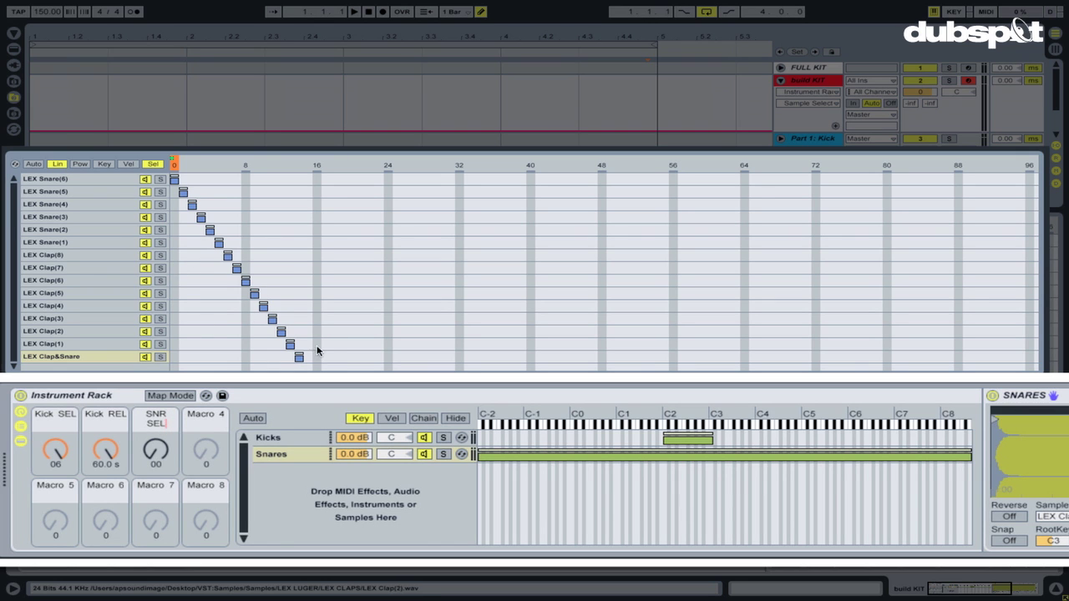
pyautogui.click(299, 356)
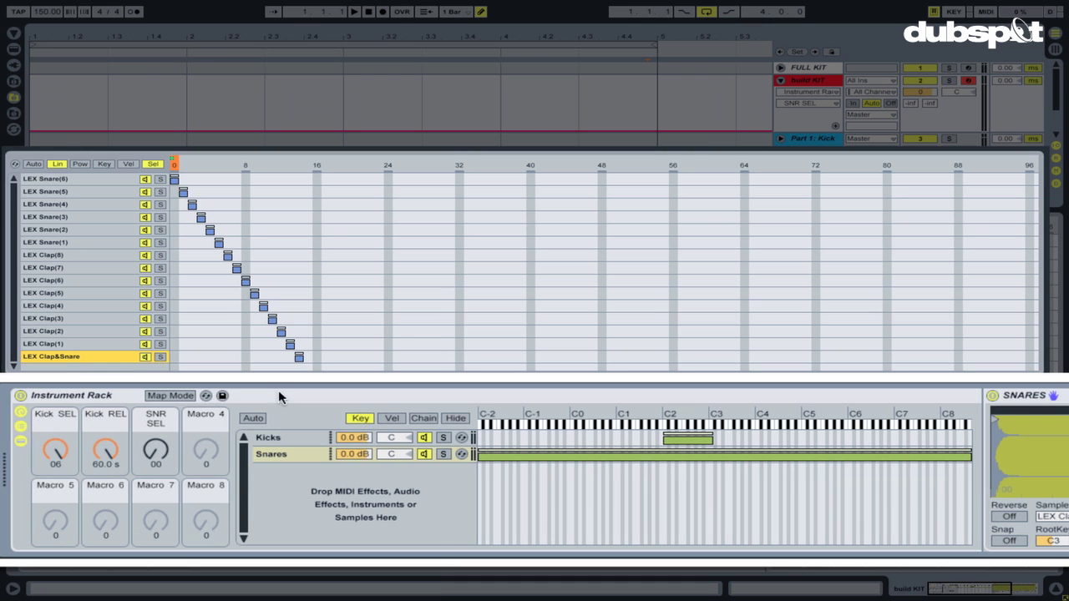
# Set SNR SEL's mapping maximum to 14 and turn the knob up to 14.
pyautogui.click(181, 394)
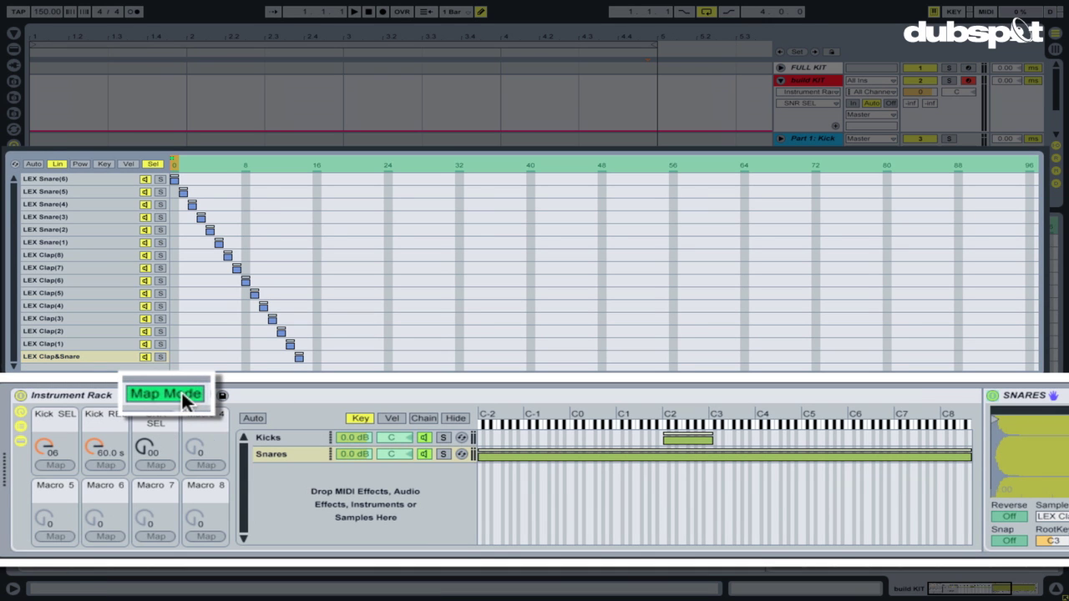
pyautogui.click(15, 35)
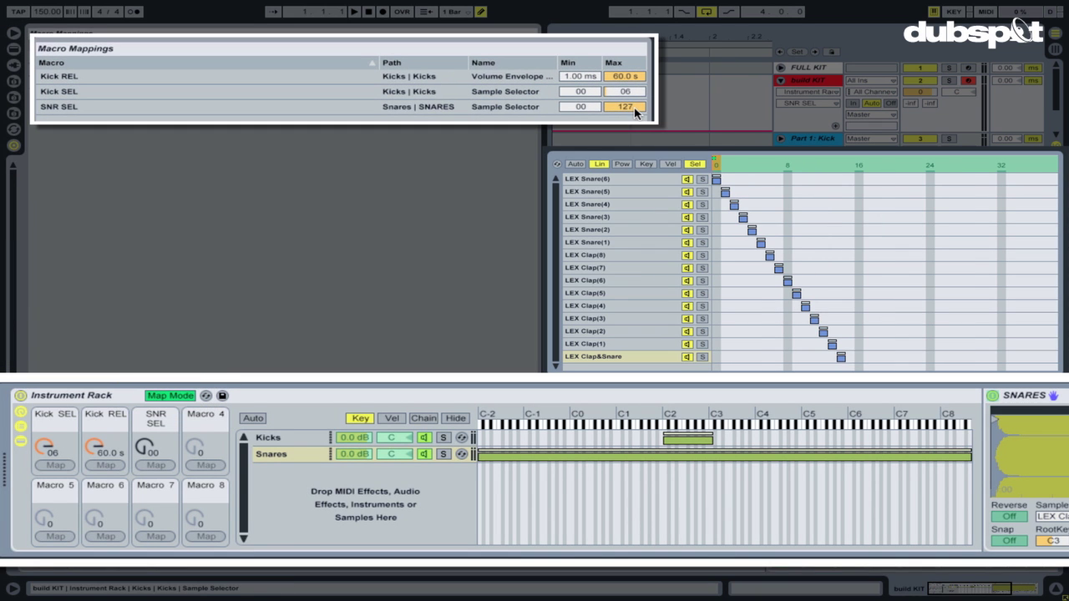
pyautogui.click(629, 108)
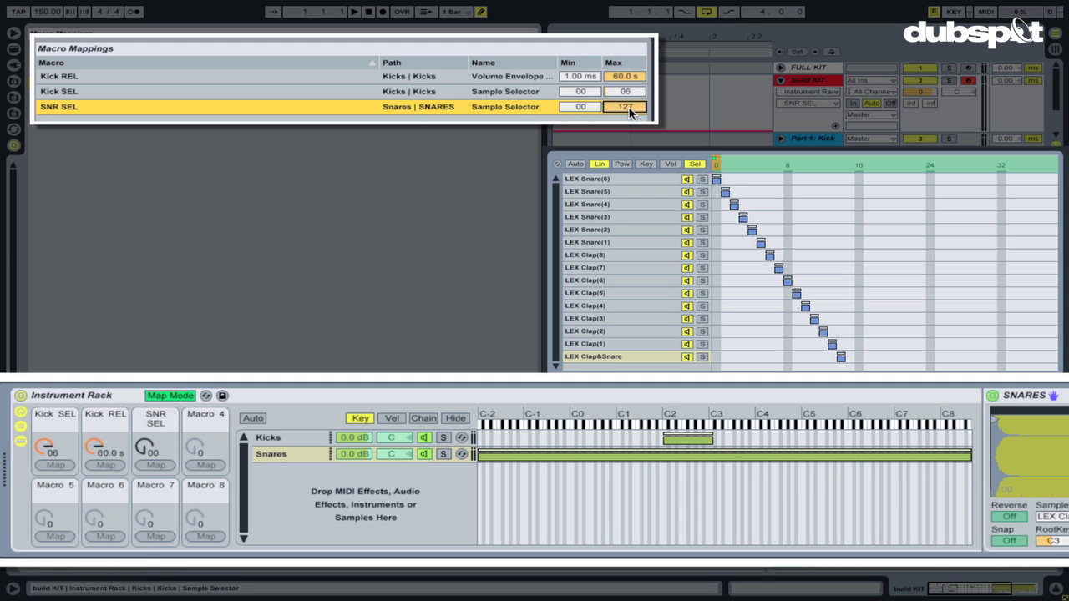
pyautogui.press('Return')
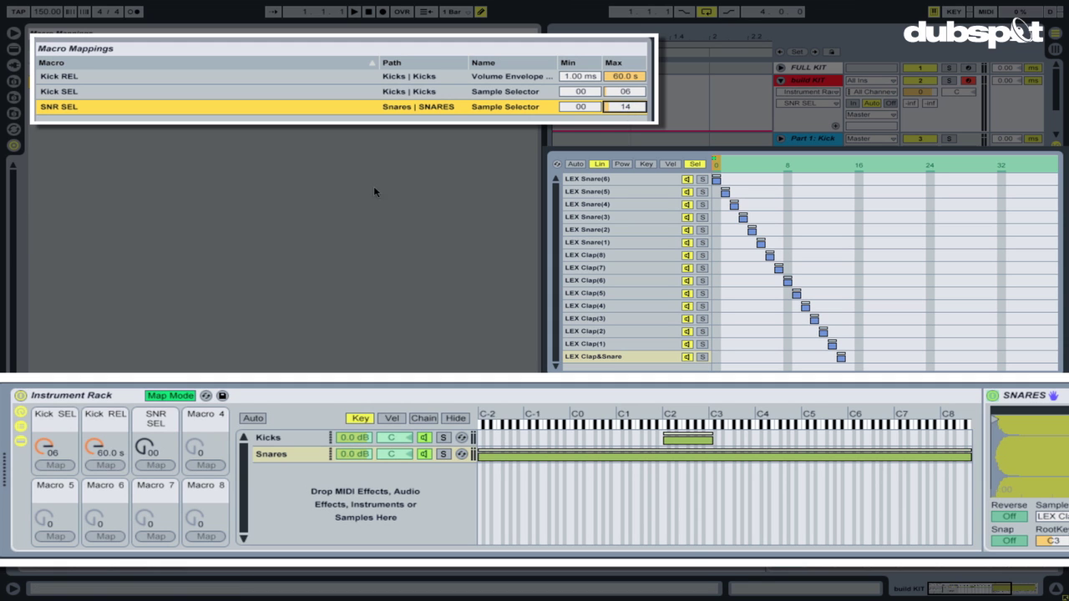
pyautogui.click(174, 397)
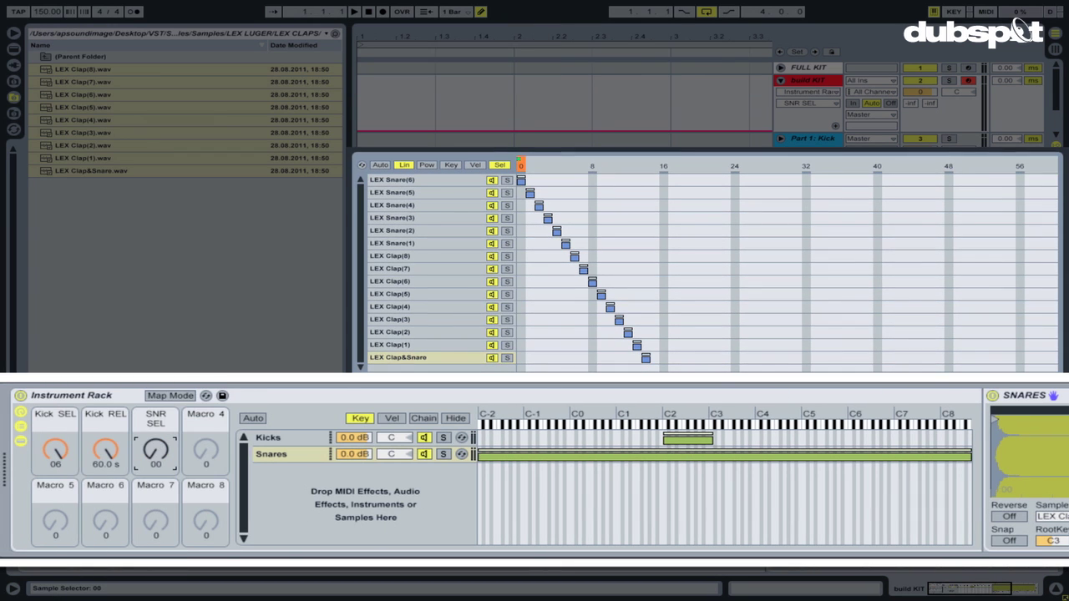
pyautogui.moveTo(155, 457); pyautogui.dragTo(155, 426)
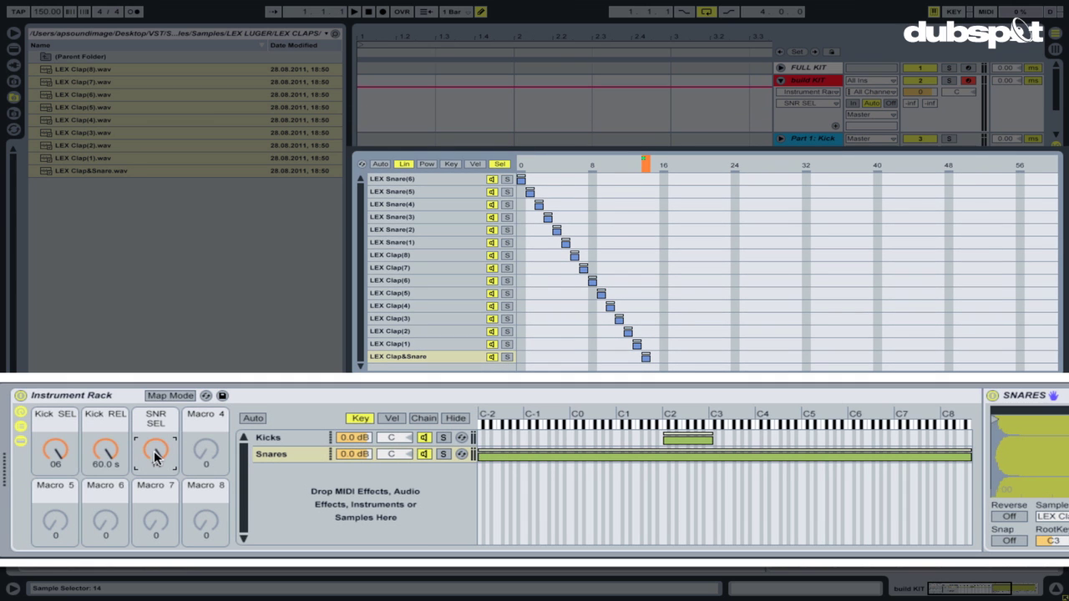
pyautogui.hscroll(5, 500, 467)
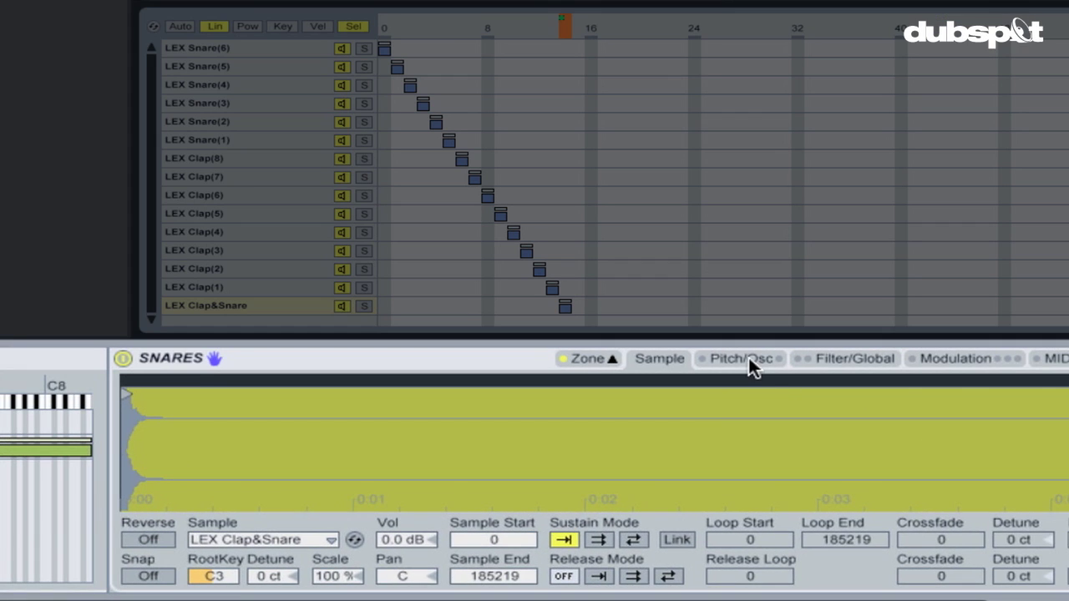
# Enable the SNARES pitch envelope with a +24 st amount.
pyautogui.click(750, 359)
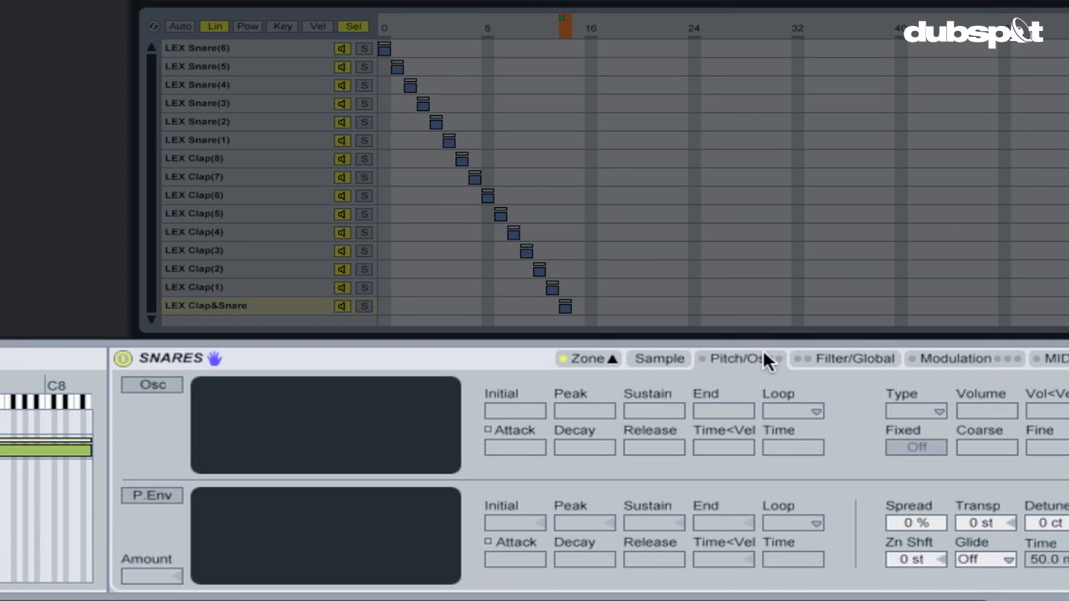
pyautogui.click(164, 496)
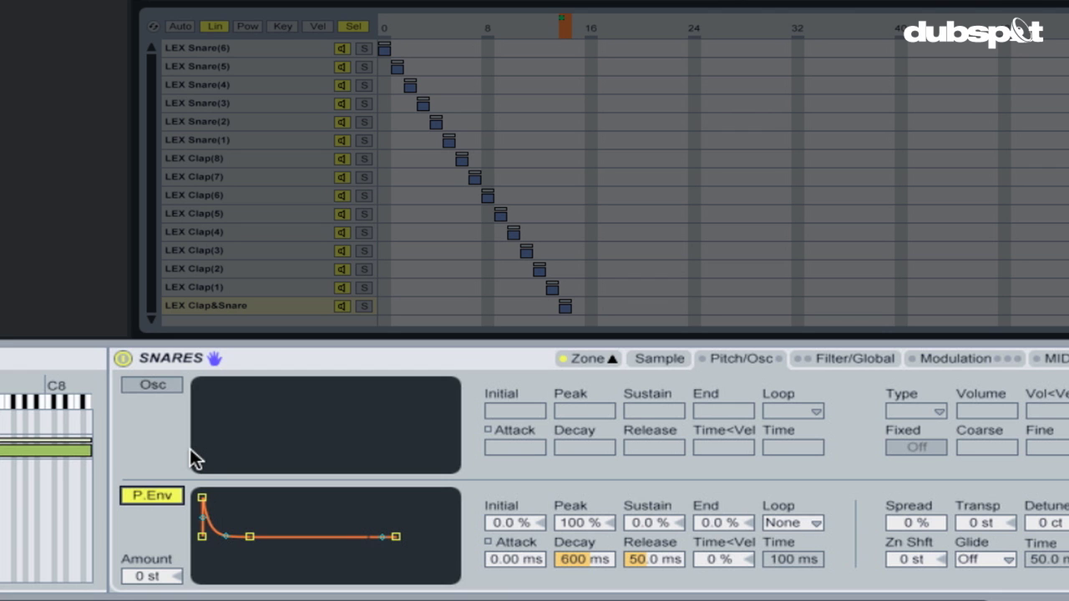
pyautogui.click(143, 575)
pyautogui.write('24')
pyautogui.press('Return')
# Lower the pitch envelope peak, map it to Macro 4 and name the macro SNR TUNE.
pyautogui.click(589, 523)
pyautogui.moveTo(589, 522); pyautogui.dragTo(591, 517)
pyautogui.rightClick(590, 517)
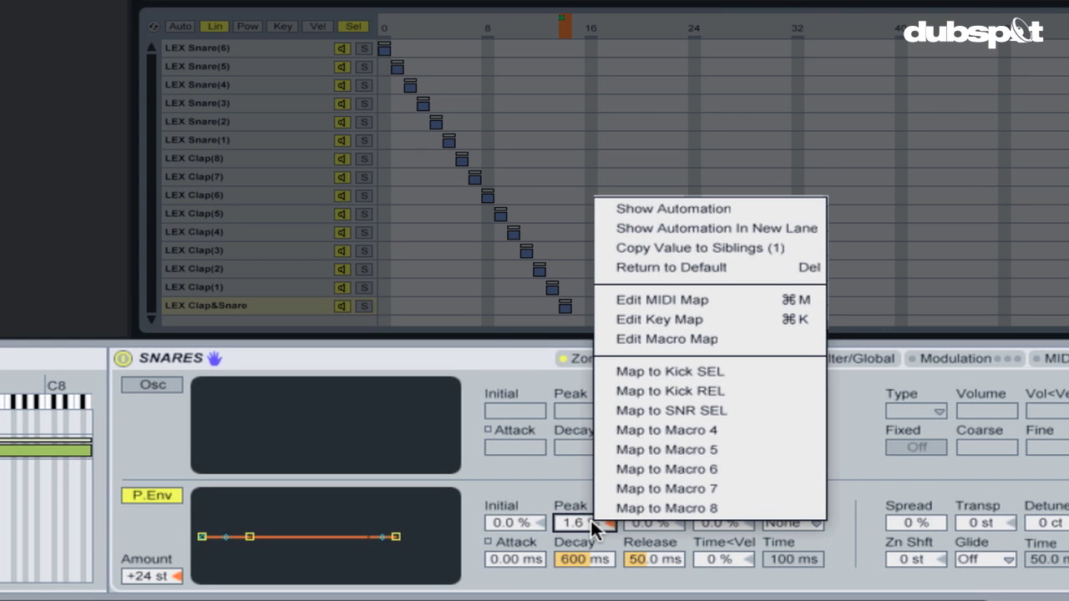
pyautogui.click(680, 432)
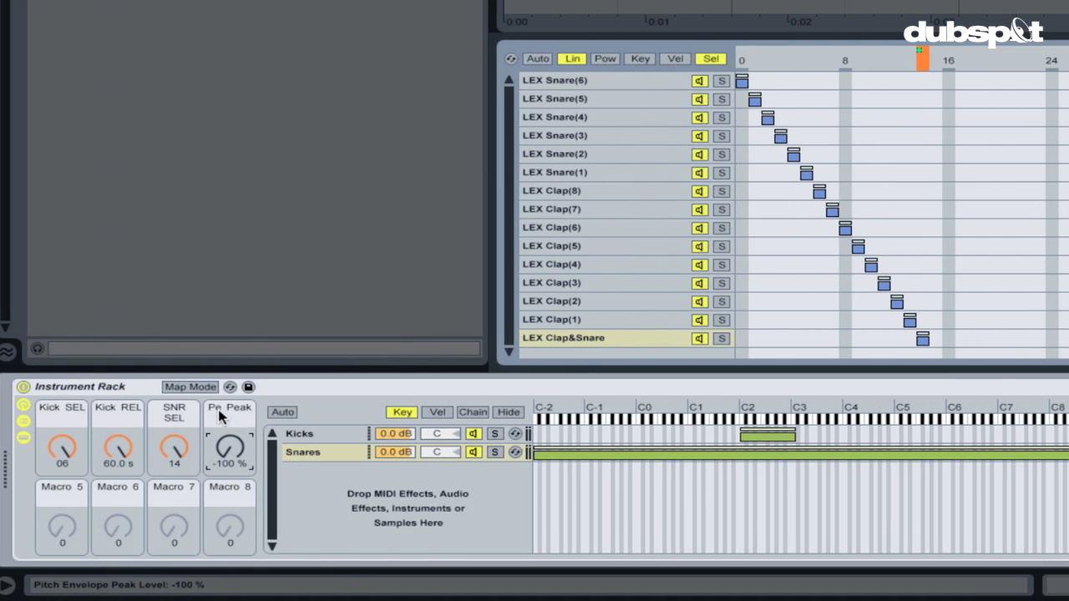
pyautogui.hotkey('ctrl', 'r')
pyautogui.write('SNR TUN')
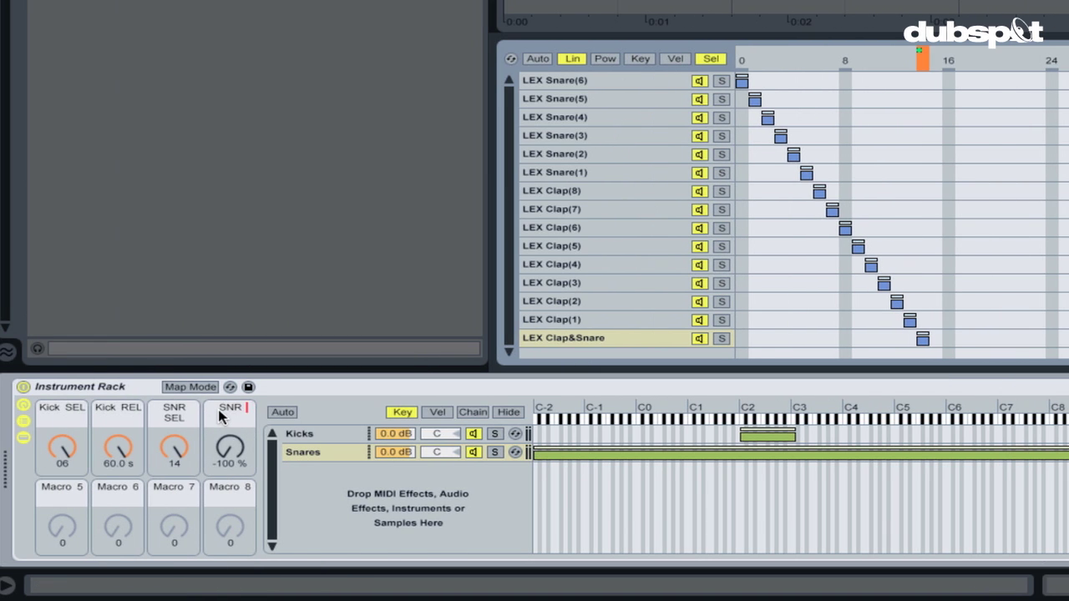
pyautogui.write('E')
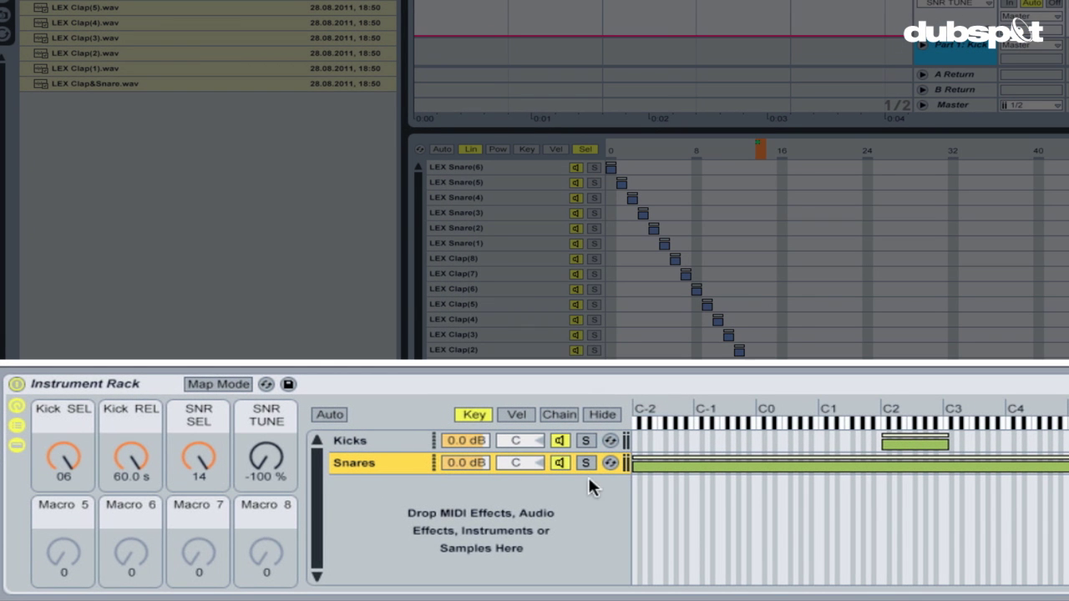
pyautogui.moveTo(633, 464); pyautogui.dragTo(636, 464)
# Set the Snares chain's key zone to about C3–A3, just above the Kicks.
pyautogui.moveTo(635, 463); pyautogui.dragTo(643, 464)
pyautogui.moveTo(642, 465); pyautogui.dragTo(950, 465)
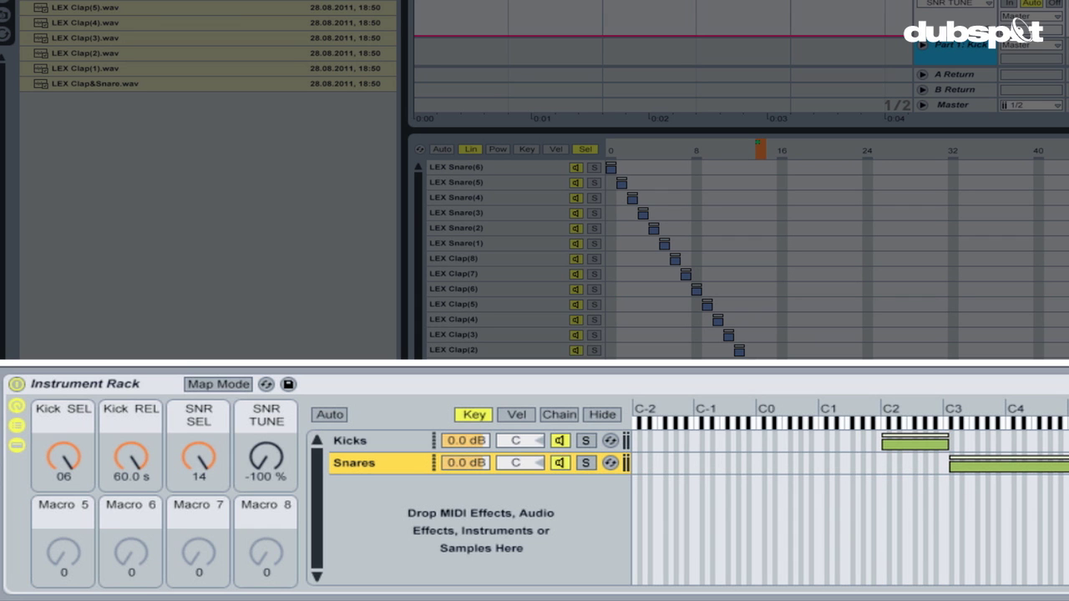
pyautogui.moveTo(1062, 465); pyautogui.dragTo(987, 467)
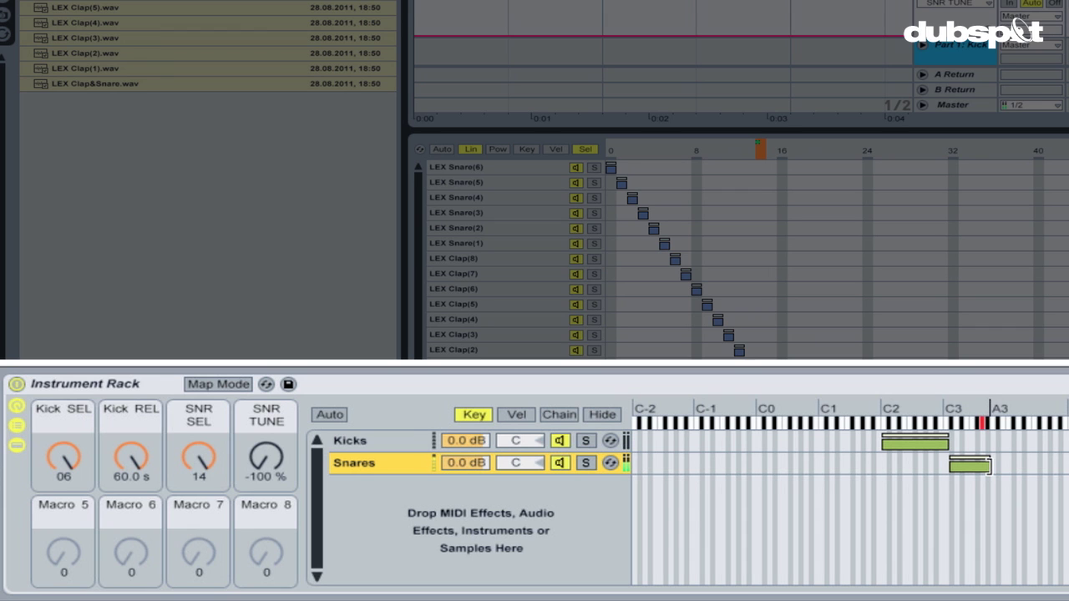
pyautogui.moveTo(990, 466); pyautogui.dragTo(989, 466)
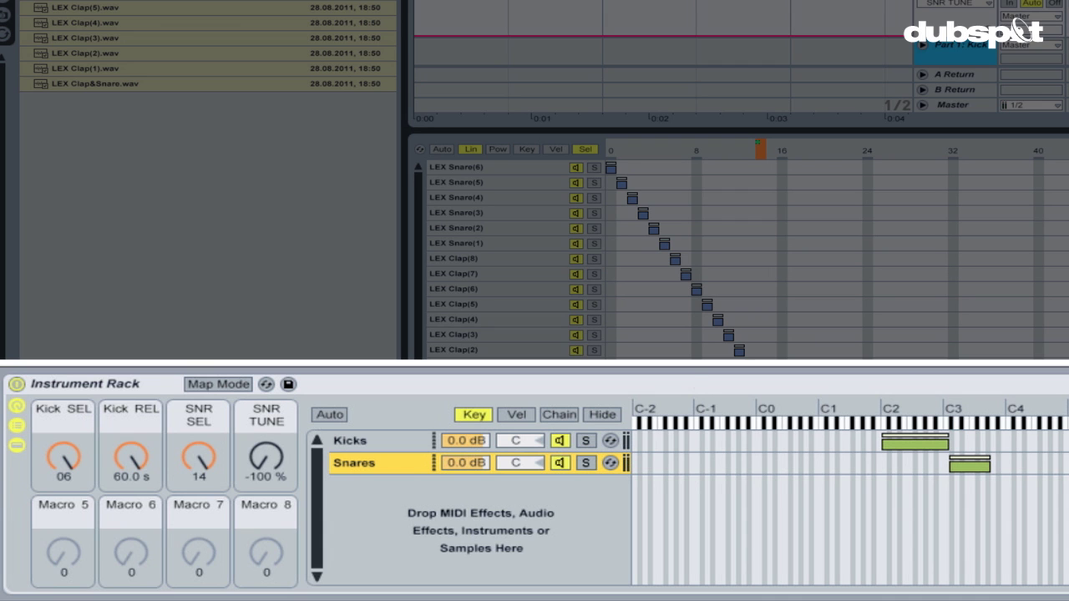
# Test the macros, leaving SNR TUNE at -3.9 % and SNR SEL at 07.
pyautogui.moveTo(261, 453); pyautogui.dragTo(260, 400)
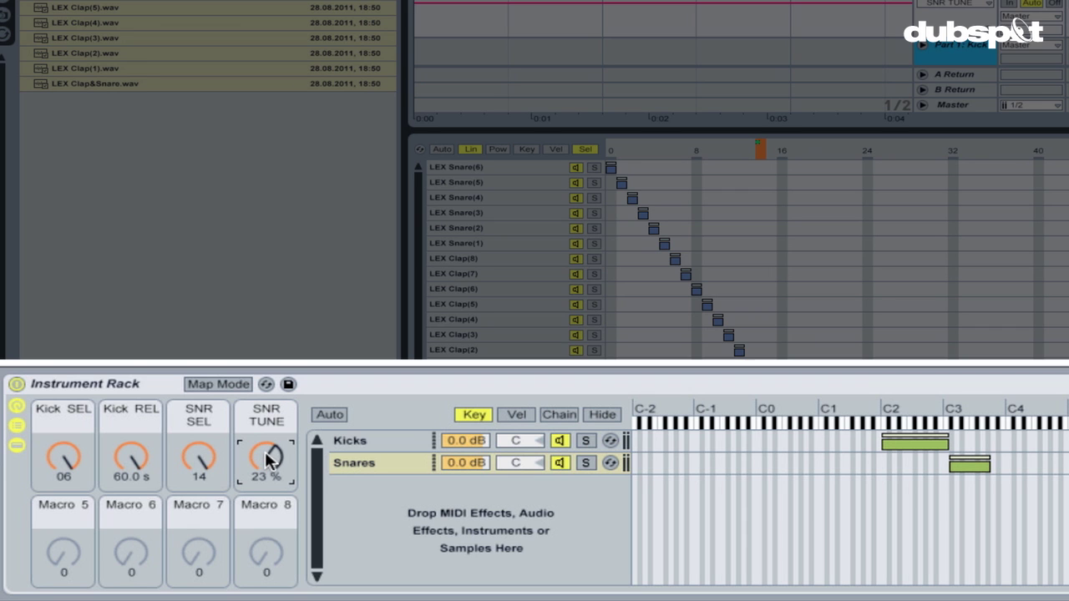
pyautogui.moveTo(265, 451); pyautogui.dragTo(264, 473)
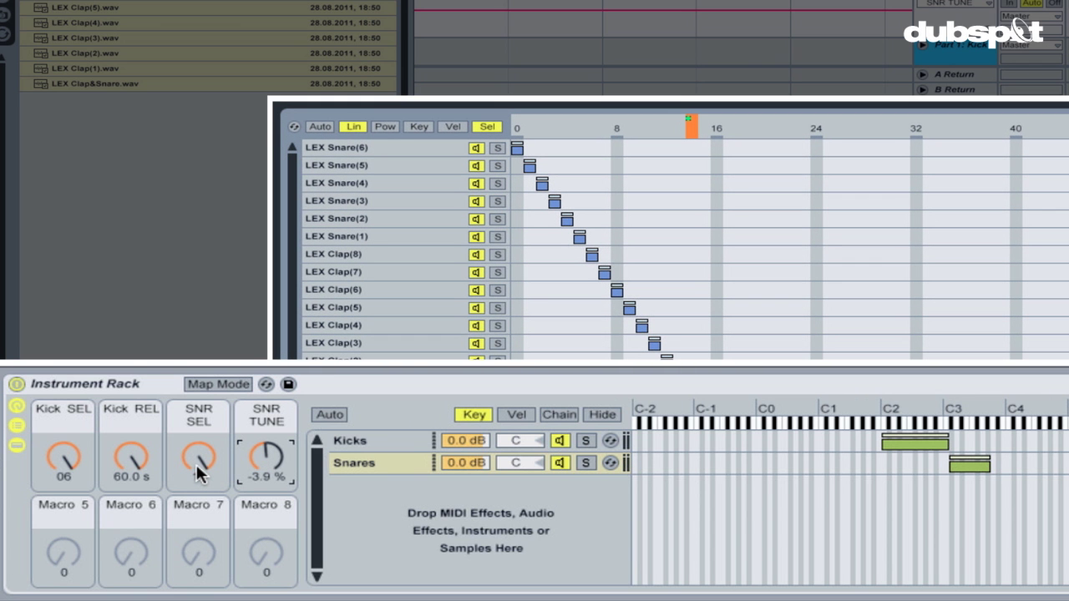
pyautogui.moveTo(196, 462)
pyautogui.mouseDown()
pyautogui.moveTo(198, 449)
pyautogui.moveTo(201, 484)
pyautogui.moveTo(201, 451)
pyautogui.mouseUp()
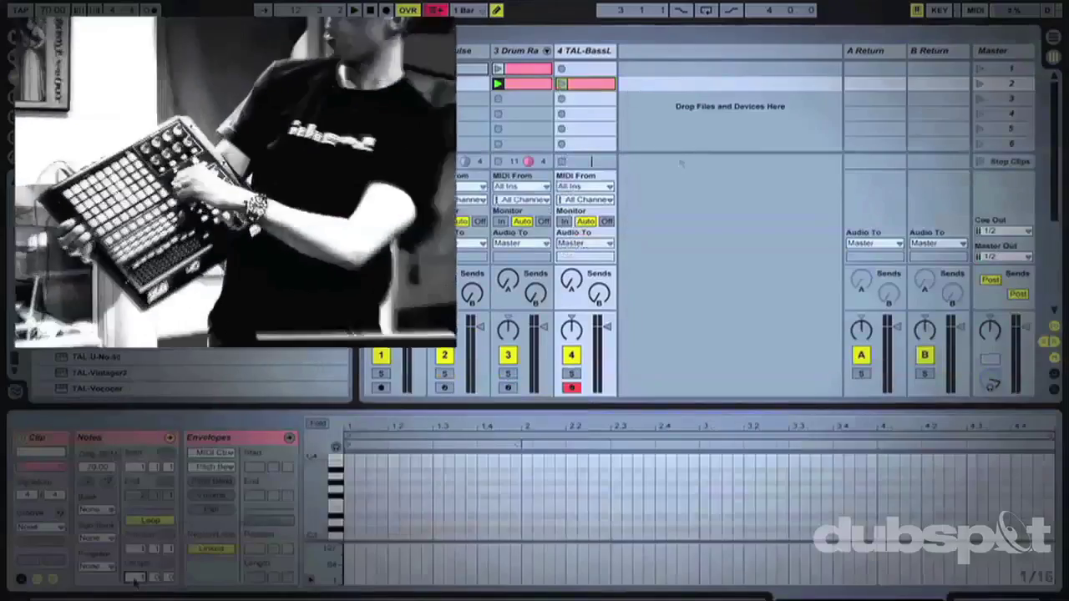
# Record a new clip in the TAL-BassLine track's clip slot.
pyautogui.click(563, 84)
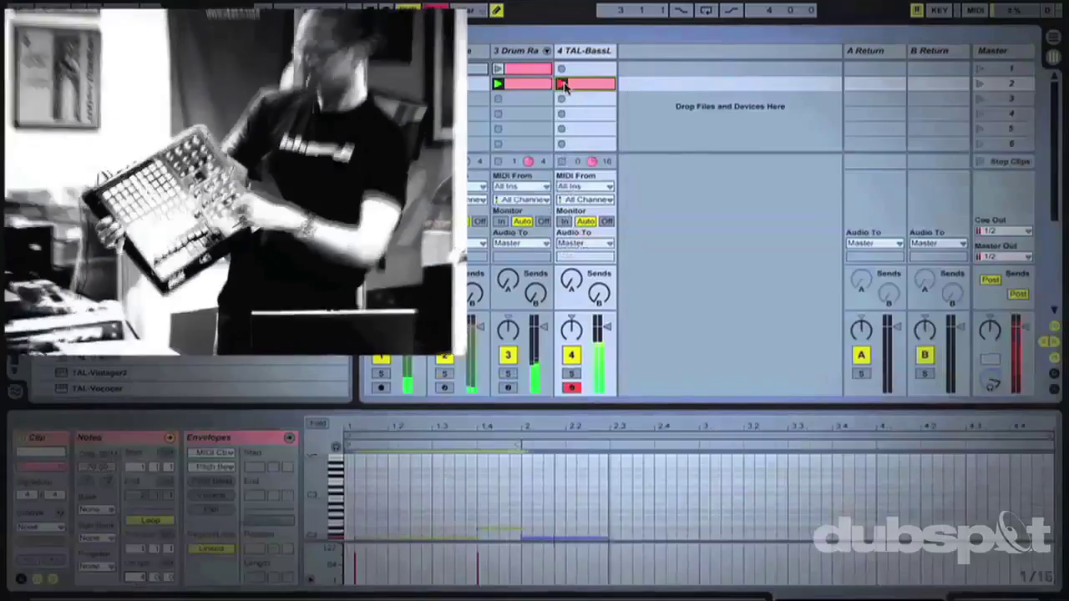